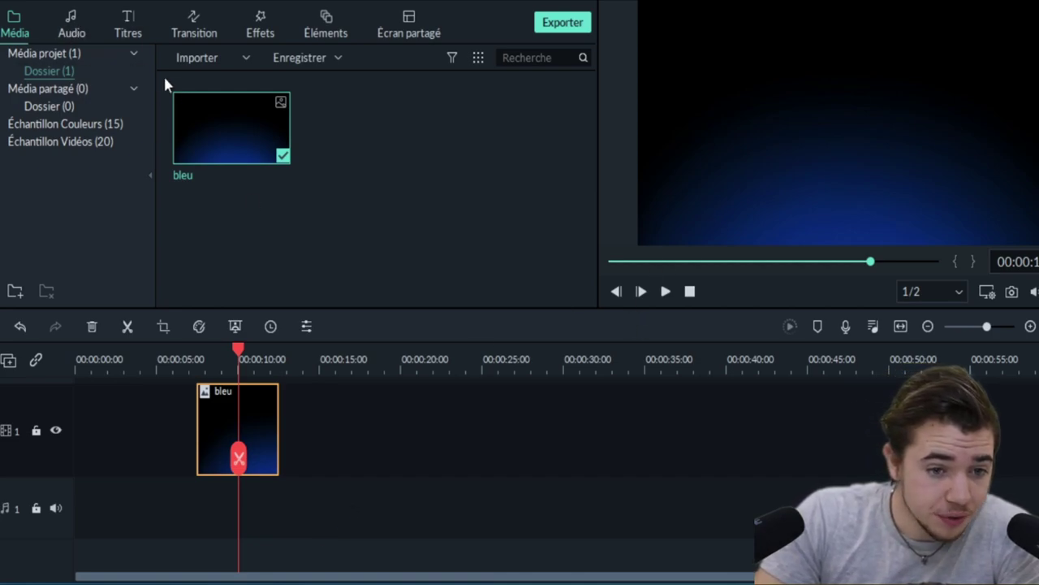
{"action": "left_click", "coordinate": [232, 127]}
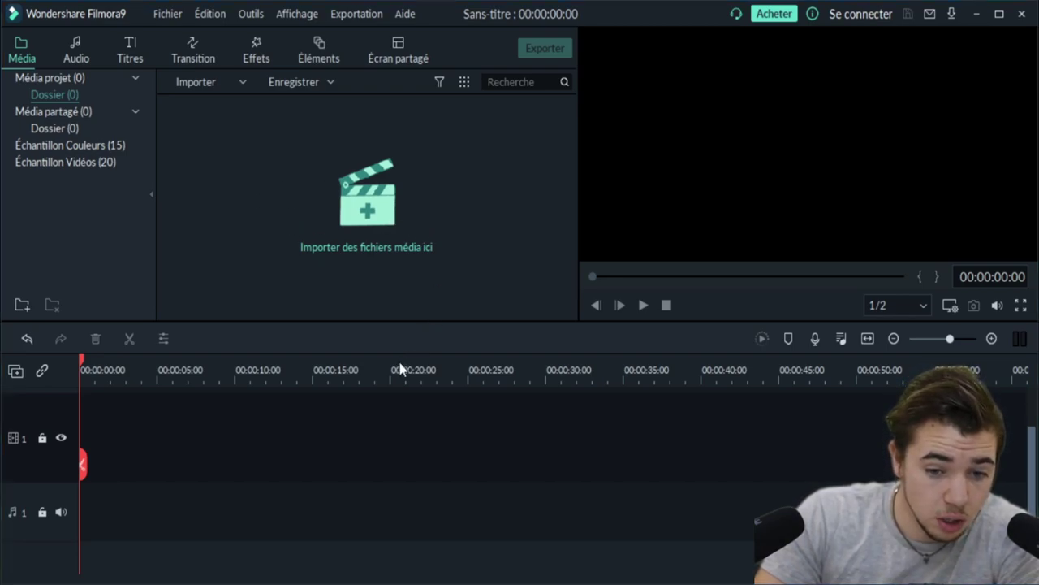
Step: Place the zerzerze background image at the start of video track 1 and extend it to about 41 seconds
{"action": "left_click_drag", "start_coordinate": [250, 165], "coordinate": [145, 427]}
{"action": "left_click_drag", "start_coordinate": [216, 437], "coordinate": [725, 430]}
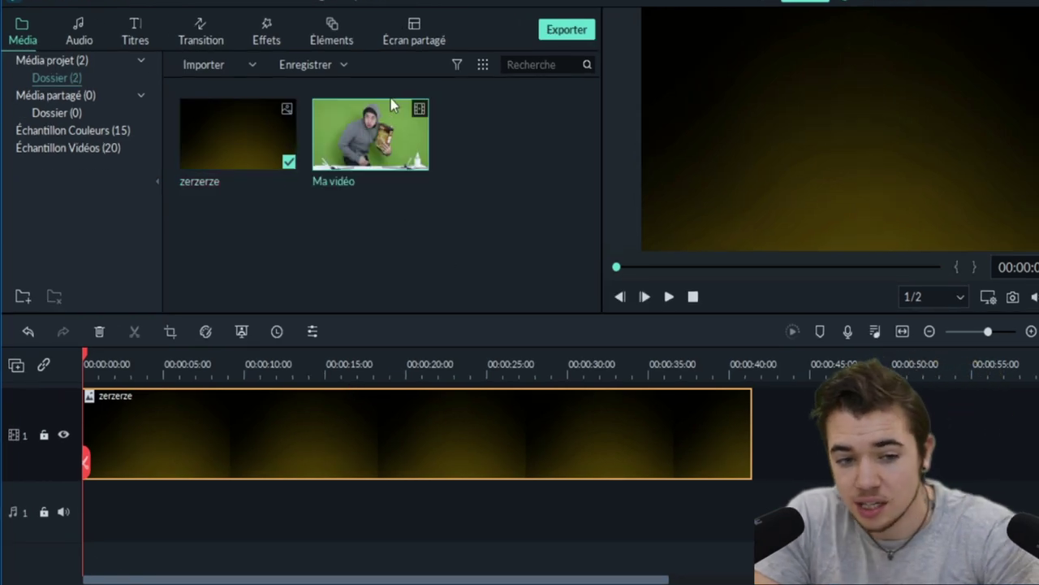
Step: Add the Ma vidéo clip on track 2 above the background and show a frame of it at about 10 seconds
{"action": "left_click_drag", "start_coordinate": [416, 169], "coordinate": [387, 385]}
{"action": "left_click_drag", "start_coordinate": [488, 339], "coordinate": [438, 387]}
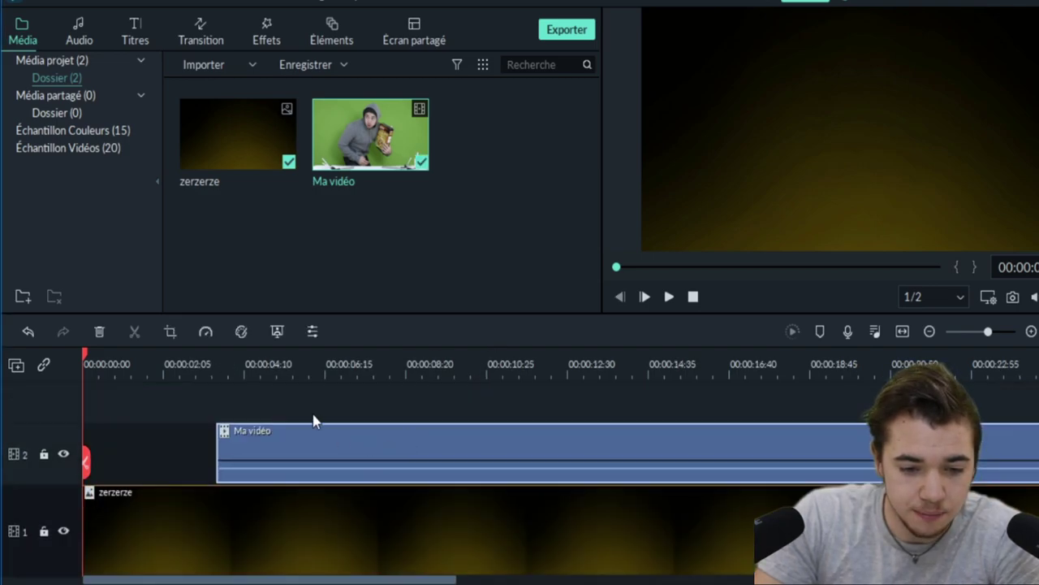
{"action": "left_click", "coordinate": [271, 372]}
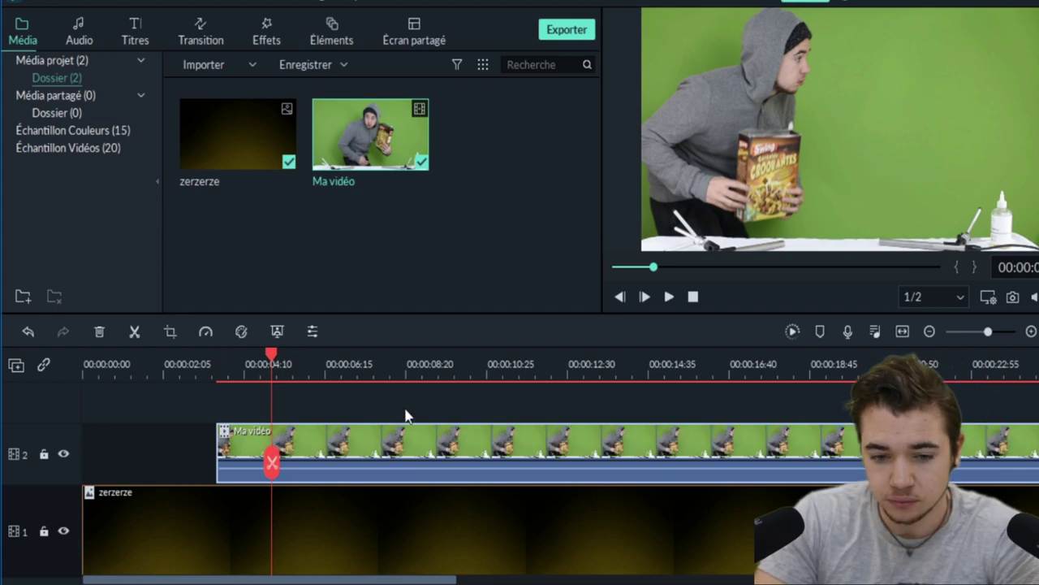
{"action": "left_click", "coordinate": [485, 375]}
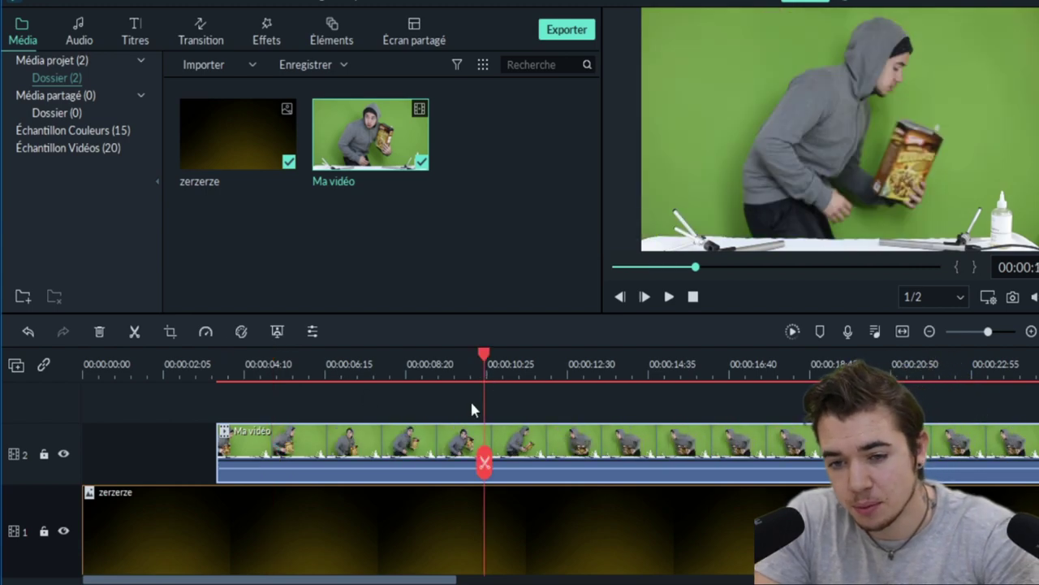
Step: Enable Chroma Key on the Ma vidéo clip to remove the green background, with Décalage 58 and Tolérance 45
{"action": "double_click", "coordinate": [395, 463]}
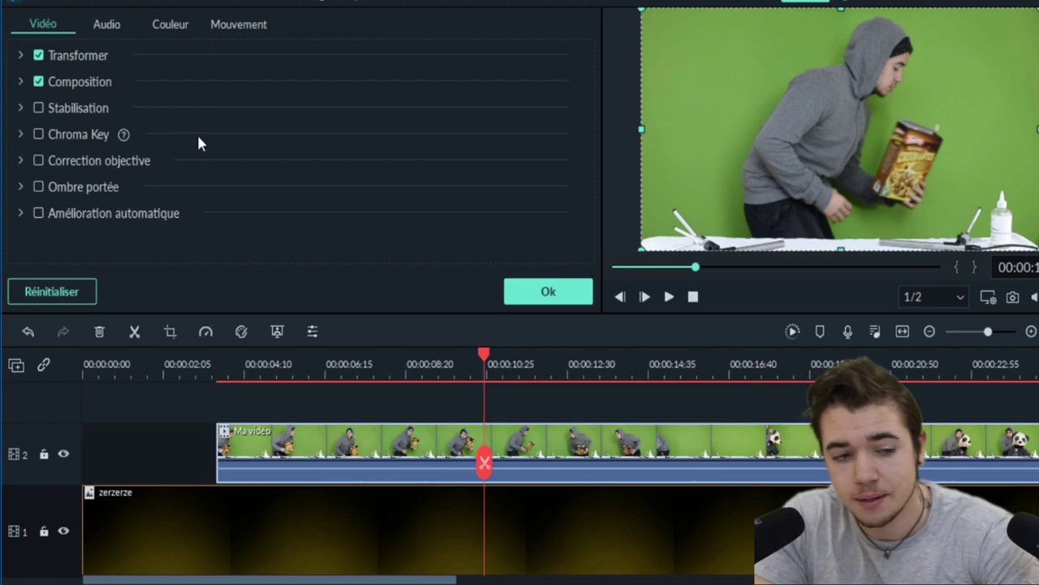
{"action": "left_click", "coordinate": [70, 134]}
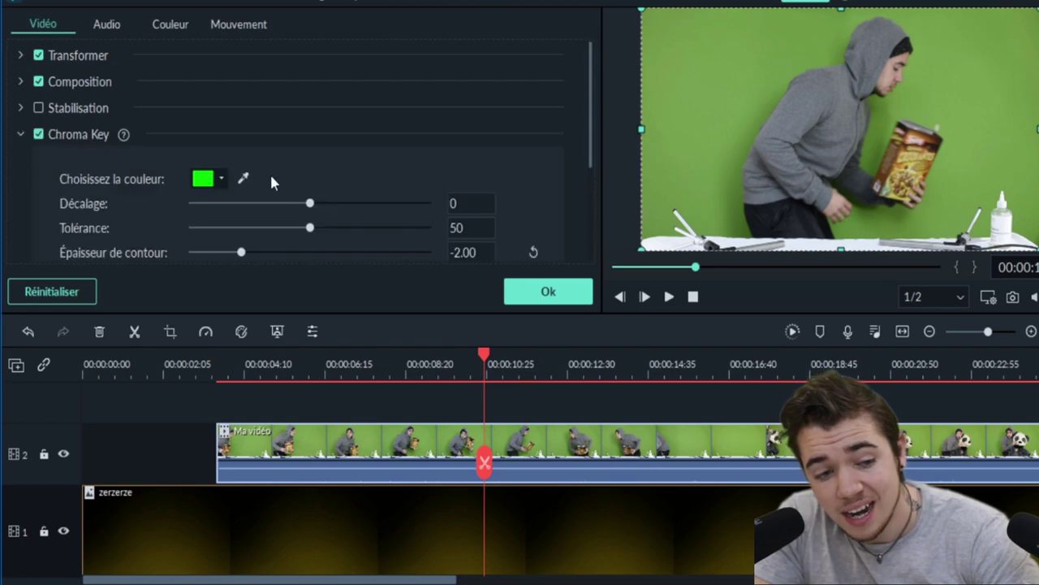
{"action": "left_click_drag", "start_coordinate": [357, 205], "coordinate": [379, 204]}
{"action": "scroll", "coordinate": [365, 223], "scroll_direction": "down", "scroll_amount": 2}
{"action": "left_click_drag", "start_coordinate": [310, 150], "coordinate": [300, 155]}
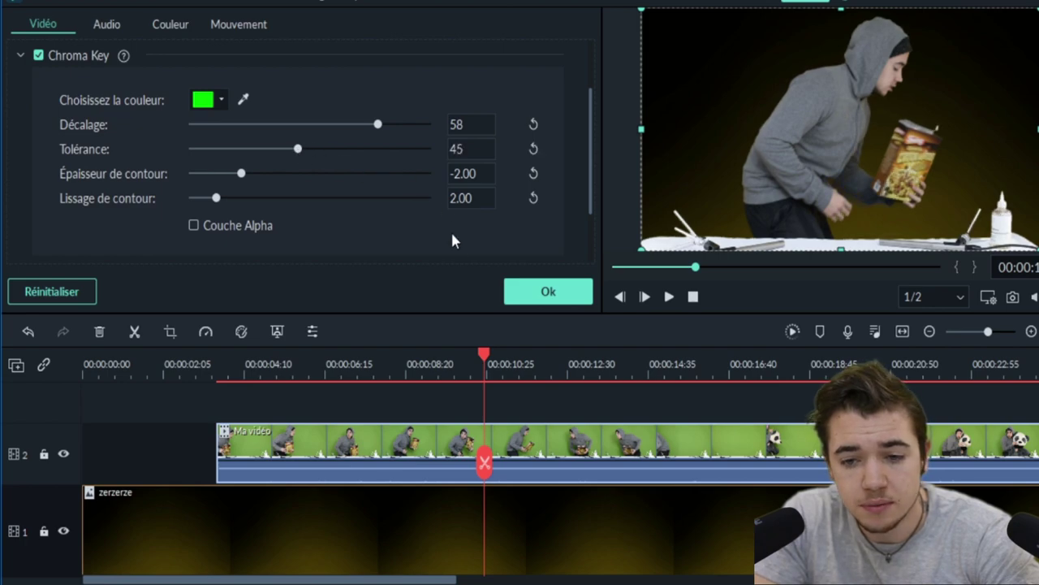
{"action": "left_click", "coordinate": [533, 288]}
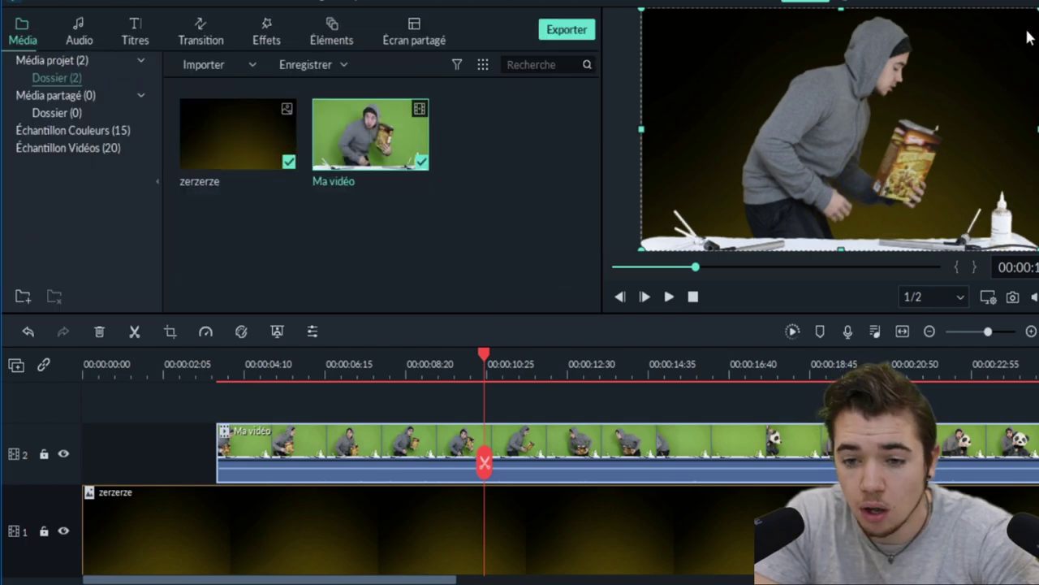
Step: Scale the keyed video down slightly, move it toward the lower left of the frame, and play back the result
{"action": "left_click_drag", "start_coordinate": [1032, 18], "coordinate": [1014, 28]}
{"action": "left_click_drag", "start_coordinate": [944, 102], "coordinate": [855, 147]}
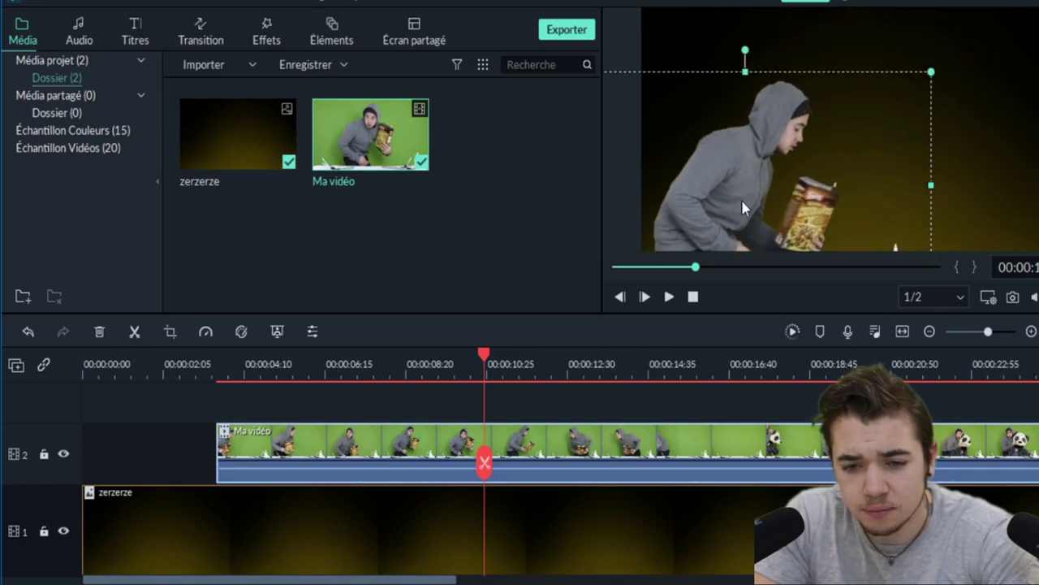
{"action": "left_click", "coordinate": [671, 298]}
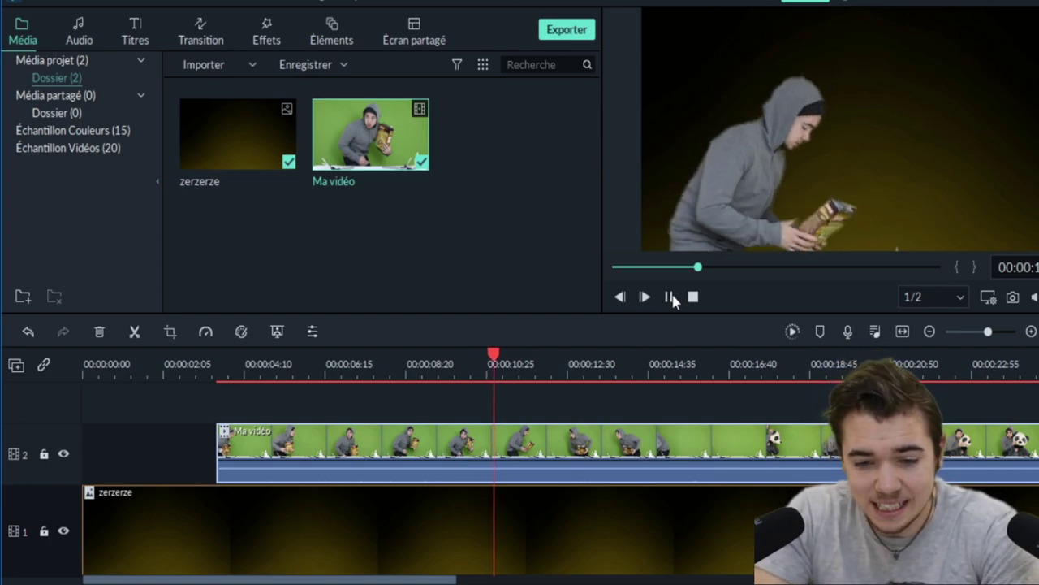
{"action": "left_click", "coordinate": [671, 297]}
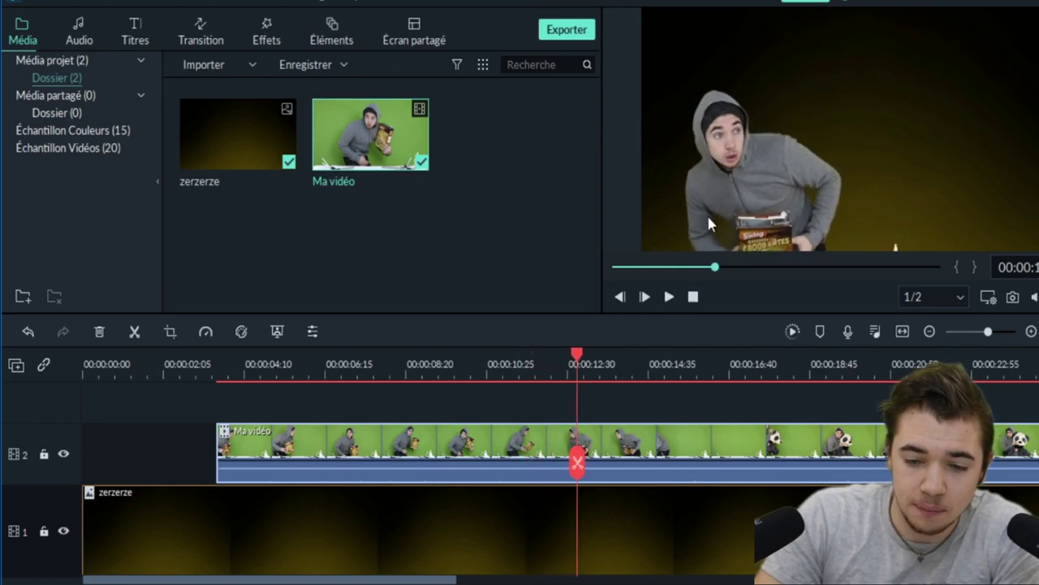
{"action": "left_click", "coordinate": [669, 297]}
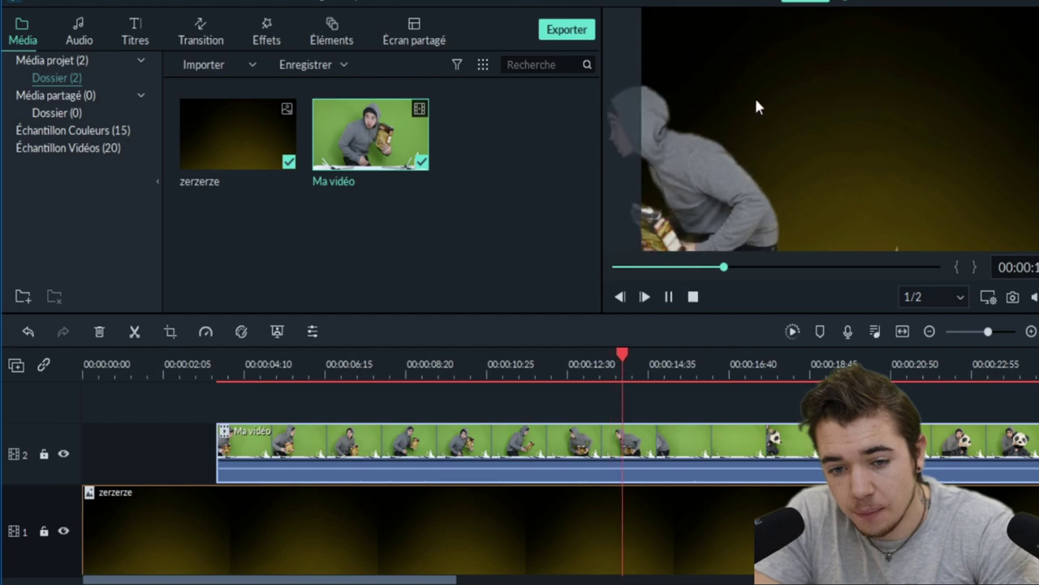
{"action": "left_click", "coordinate": [441, 364]}
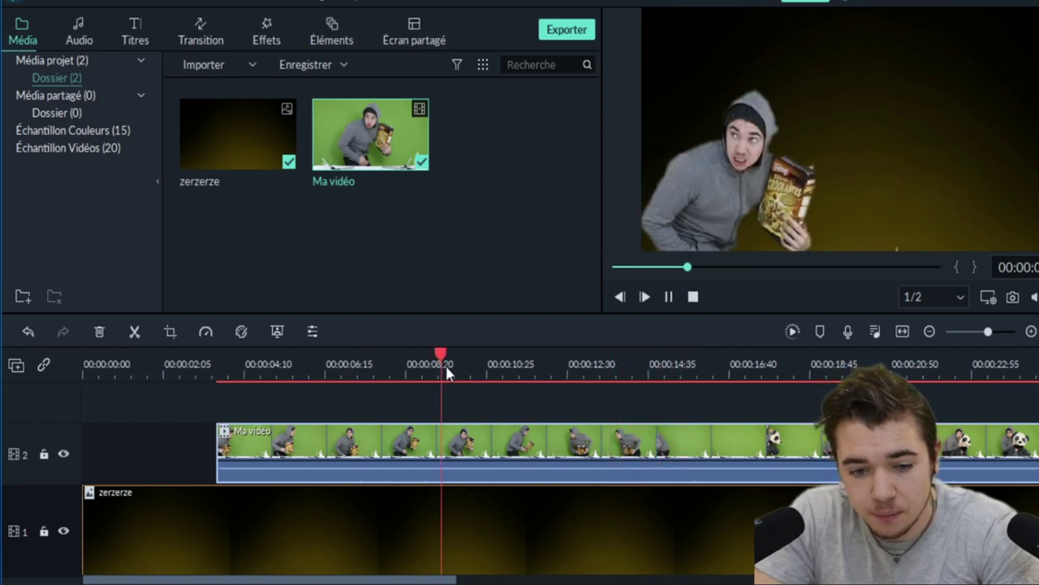
{"action": "left_click", "coordinate": [669, 297]}
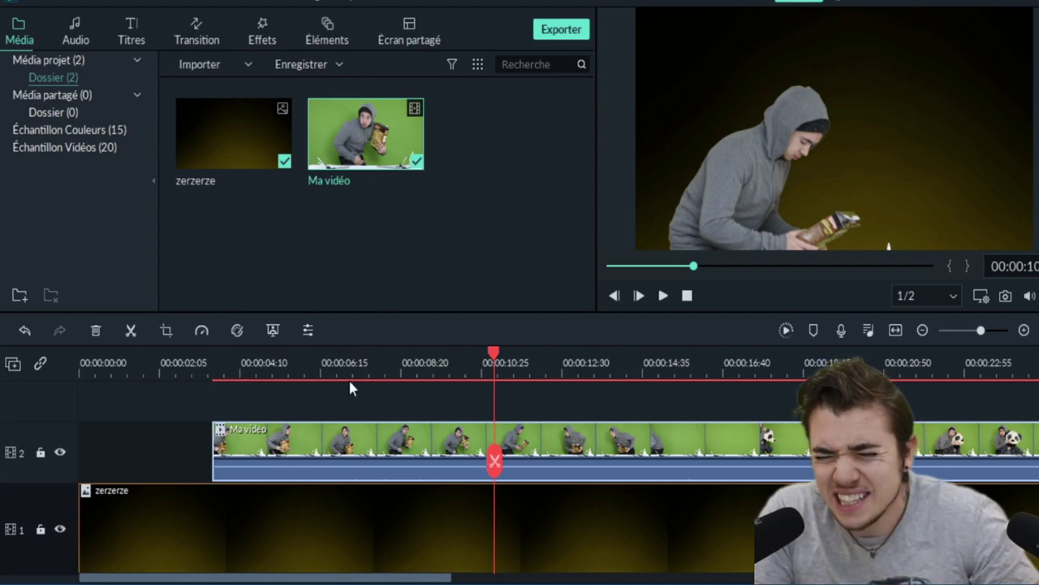
Step: Trim the video and background clips, removing everything before about 6 seconds and shortening the remainder to about 6 seconds
{"action": "left_click", "coordinate": [326, 363]}
{"action": "left_click_drag", "start_coordinate": [158, 411], "coordinate": [271, 489]}
{"action": "key", "text": "ctrl+b"}
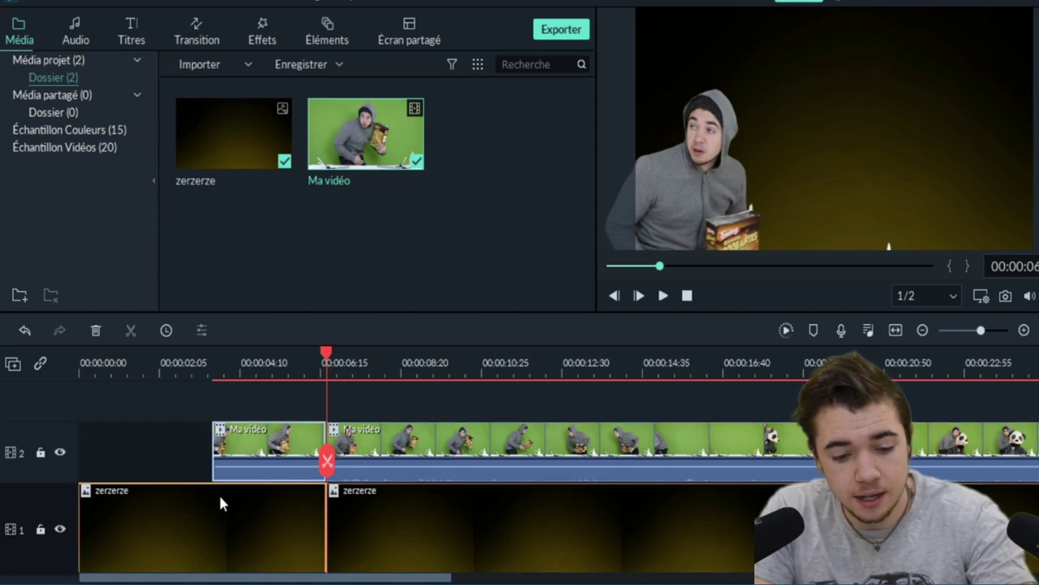
{"action": "key", "text": "Delete"}
{"action": "left_click", "coordinate": [325, 362]}
{"action": "key", "text": "alt+bracketright"}
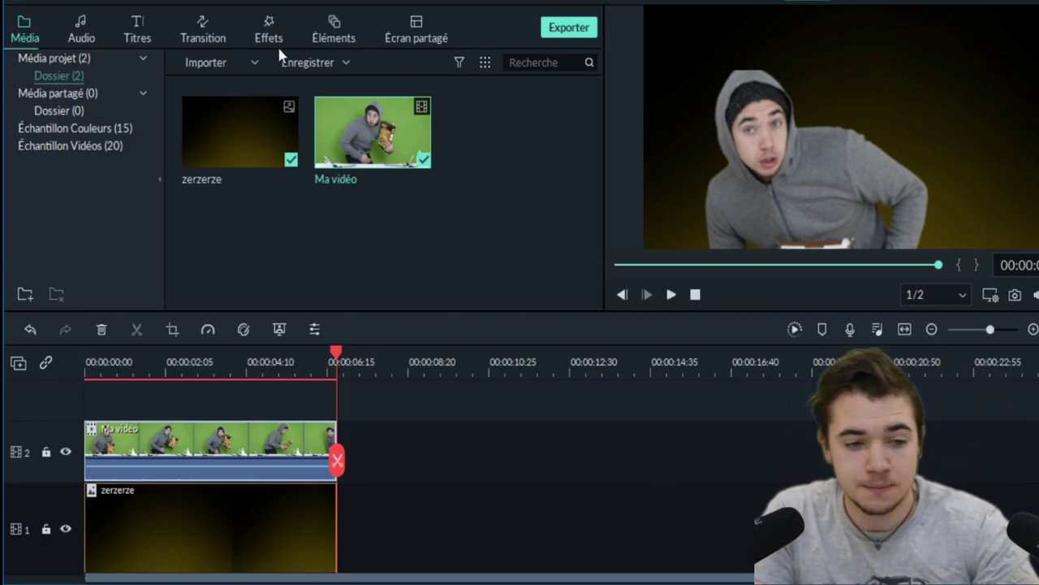
Step: Add the Amour 2 element on track 3 above the video, starting at about 3 seconds, and play it
{"action": "left_click", "coordinate": [326, 33]}
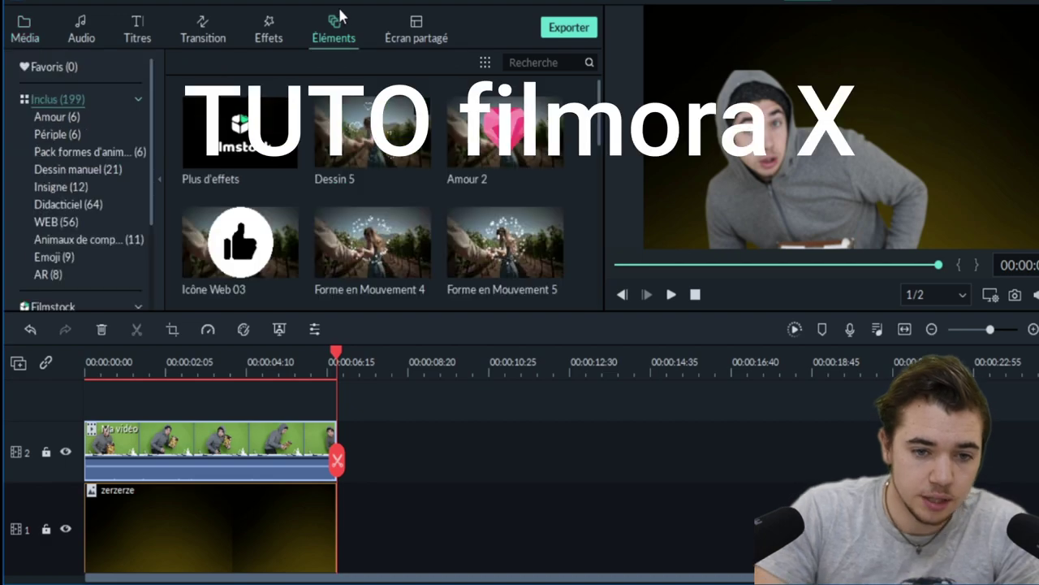
{"action": "left_click_drag", "start_coordinate": [497, 146], "coordinate": [207, 406]}
{"action": "left_click", "coordinate": [222, 372]}
{"action": "key", "text": "space"}
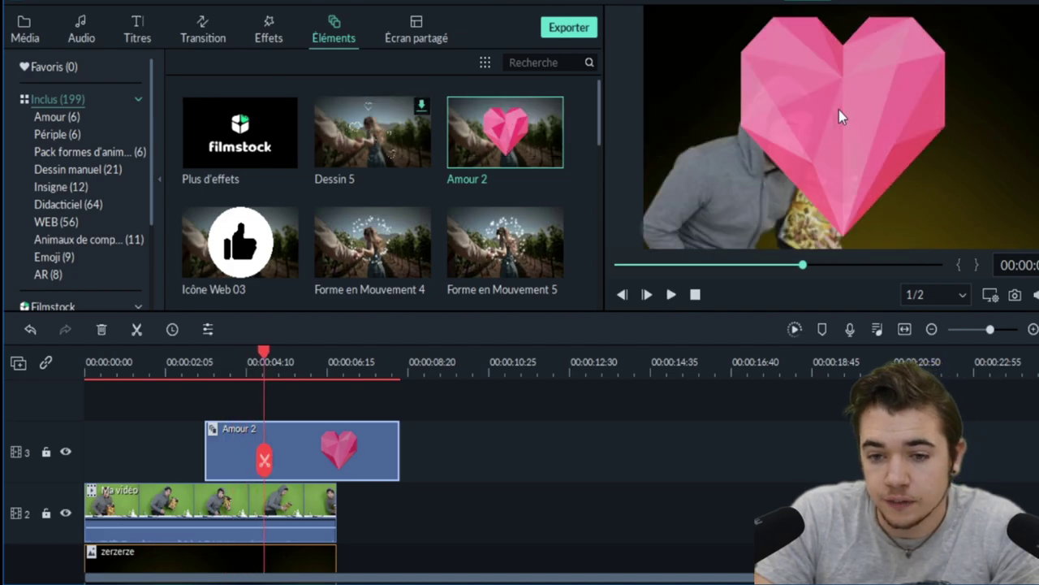
Step: Shrink the heart, place it beside the actor's head in the upper right with a slight clockwise rotation, and play back the result
{"action": "left_click", "coordinate": [839, 110]}
{"action": "left_click_drag", "start_coordinate": [730, 7], "coordinate": [882, 163]}
{"action": "left_click_drag", "start_coordinate": [935, 183], "coordinate": [960, 77]}
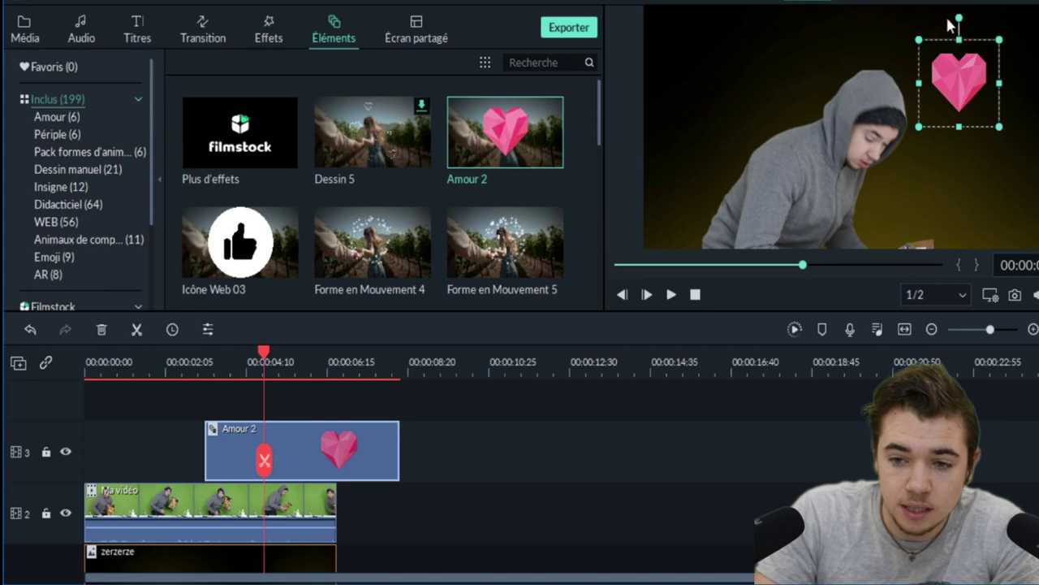
{"action": "left_click_drag", "start_coordinate": [948, 34], "coordinate": [968, 15]}
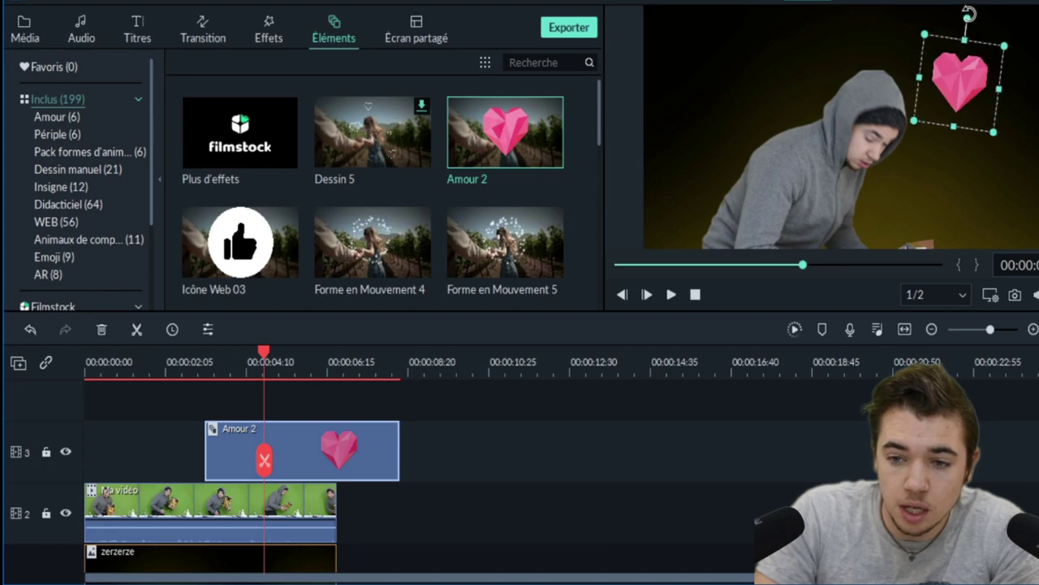
{"action": "left_click", "coordinate": [220, 367]}
{"action": "key", "text": "space"}
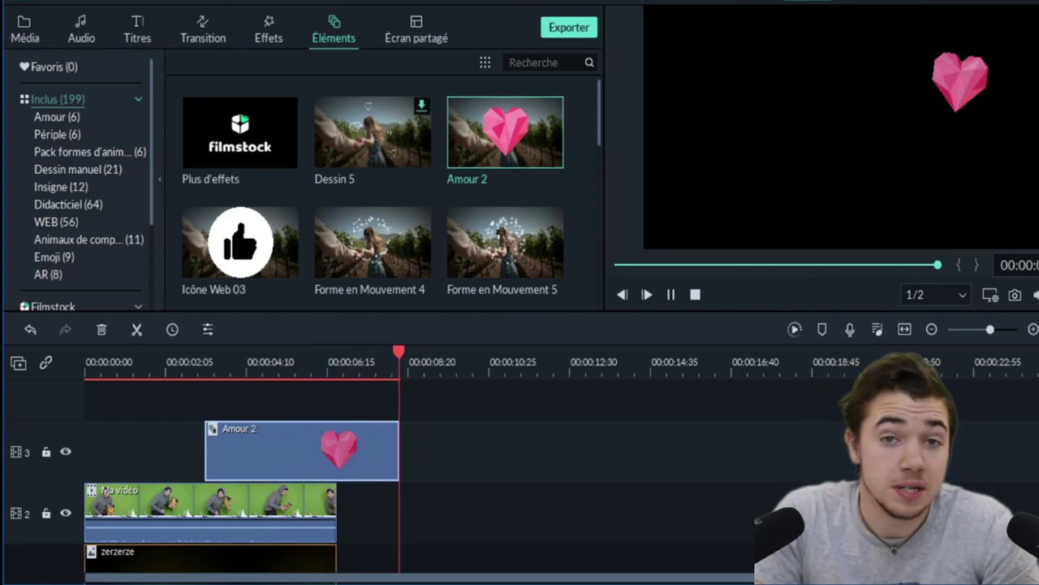
{"action": "left_click", "coordinate": [240, 364]}
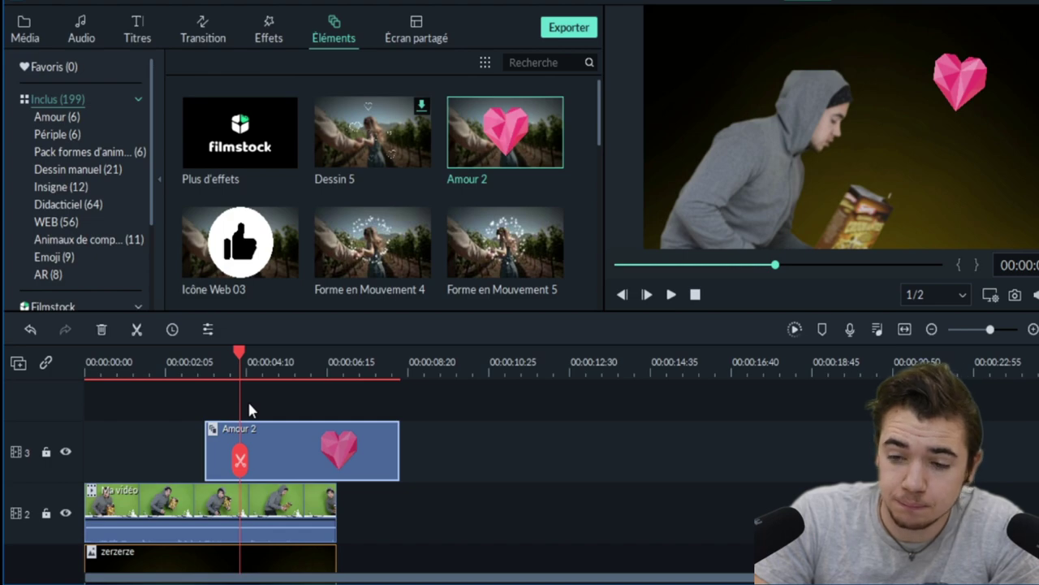
{"action": "key", "text": "space"}
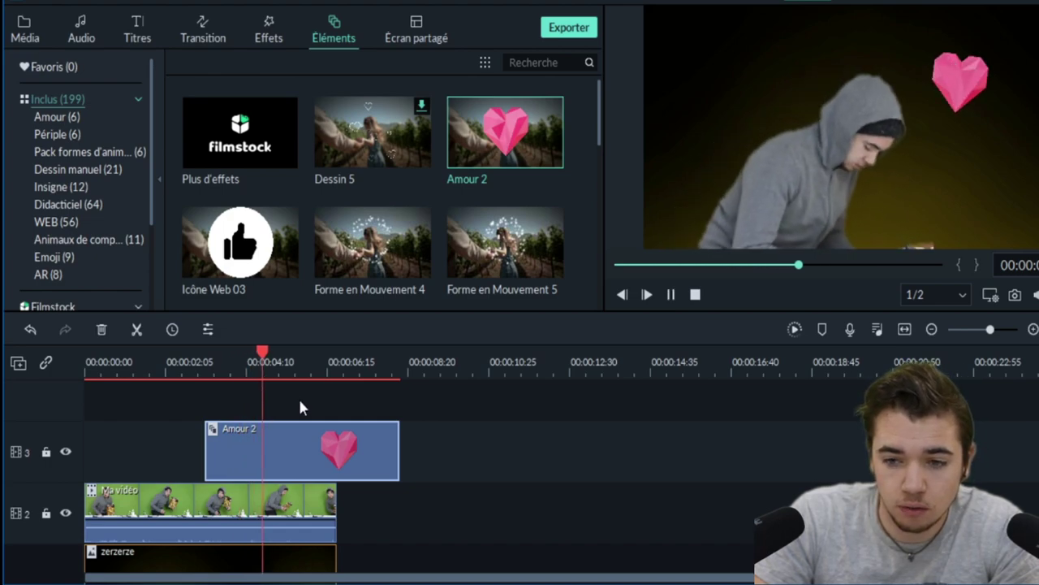
{"action": "key", "text": "space"}
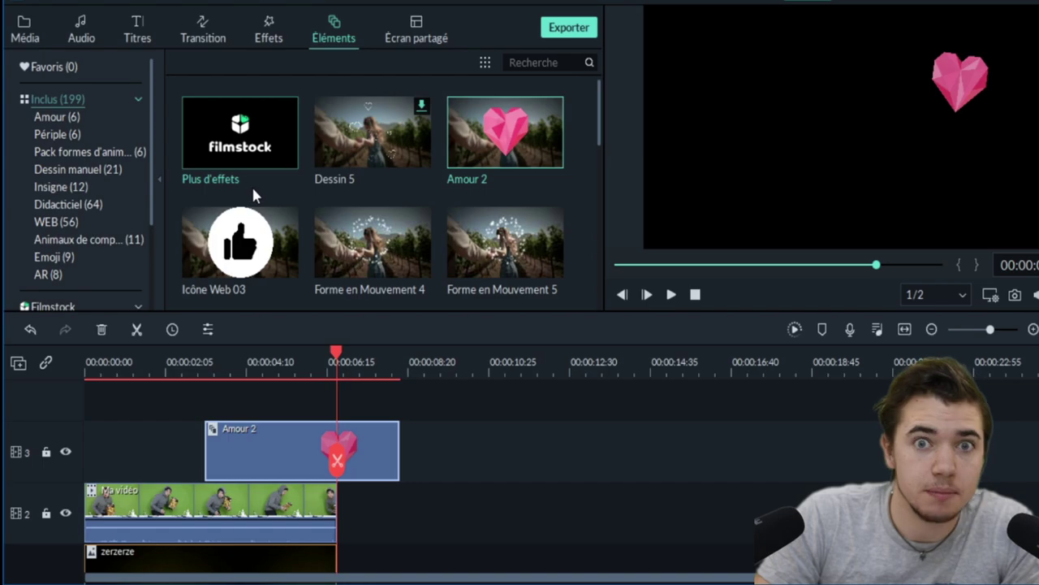
Step: Browse the included and Filmstock effects, and preview the second floral overlay in the Mother's day Pack
{"action": "left_click", "coordinate": [269, 30]}
{"action": "scroll", "coordinate": [350, 187], "scroll_direction": "down", "scroll_amount": 10}
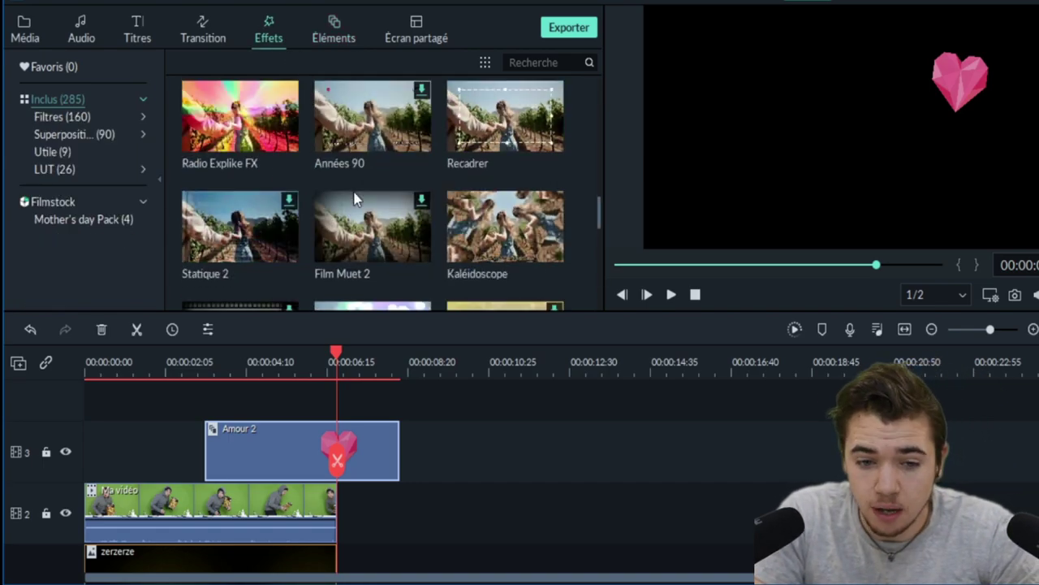
{"action": "scroll", "coordinate": [354, 199], "scroll_direction": "up", "scroll_amount": 2}
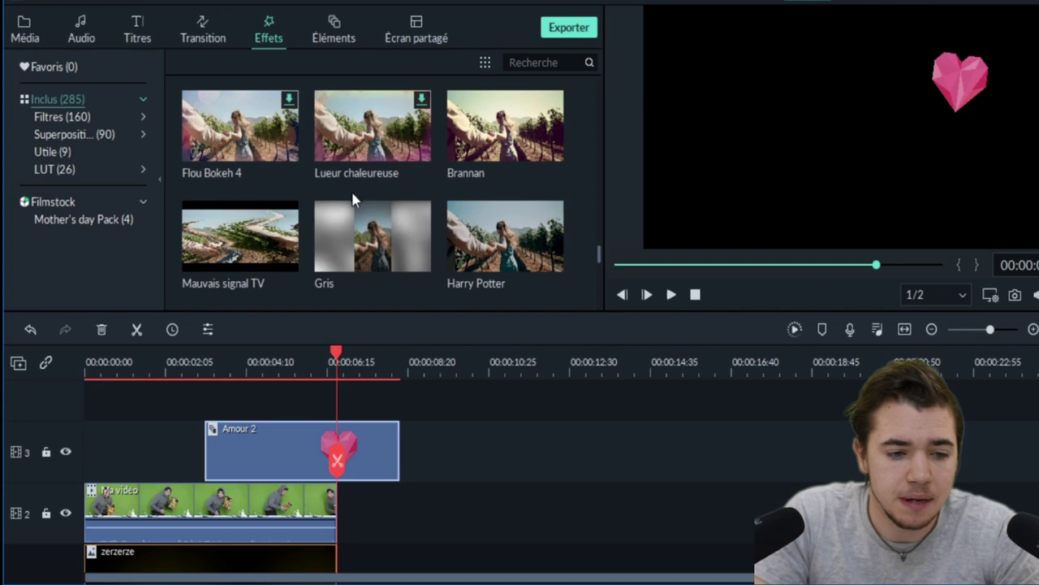
{"action": "left_click", "coordinate": [65, 203]}
{"action": "left_click", "coordinate": [66, 204]}
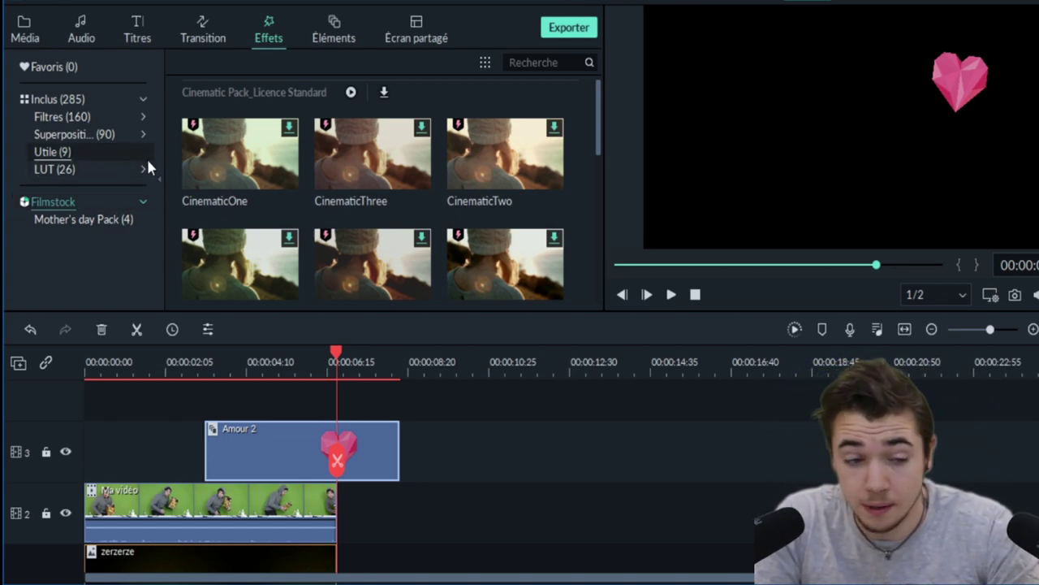
{"action": "left_click", "coordinate": [105, 220]}
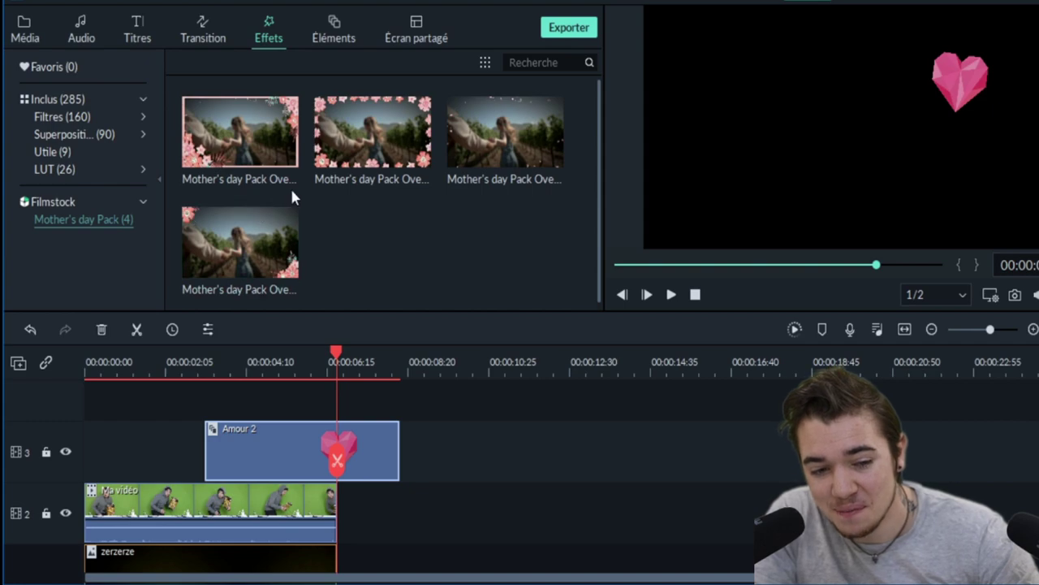
{"action": "left_click", "coordinate": [334, 159]}
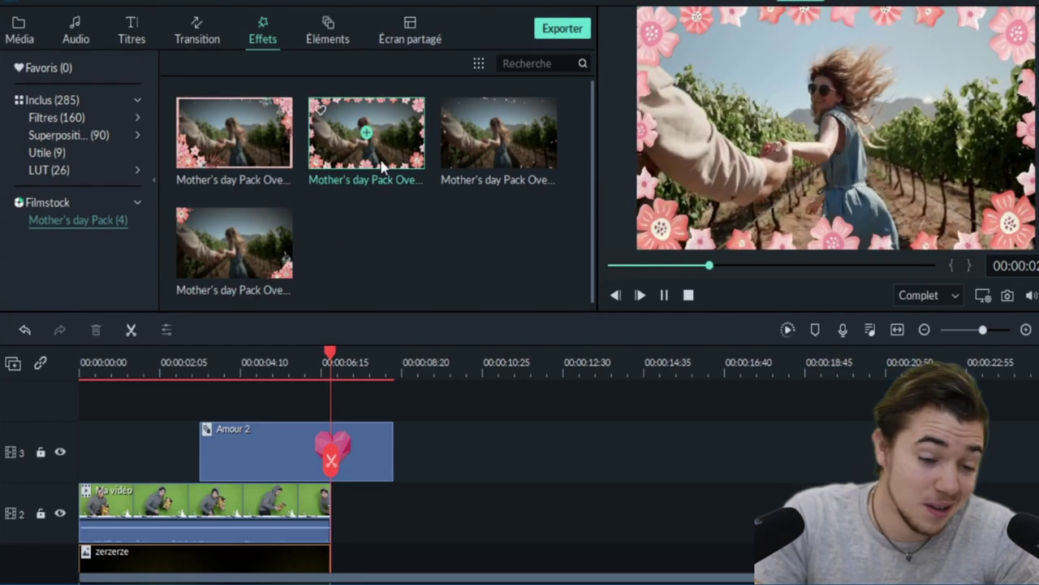
Step: Add the Aberration chromatique filter on track 4 above the heart, starting at about 4 seconds, and play back the effect
{"action": "left_click", "coordinate": [114, 122]}
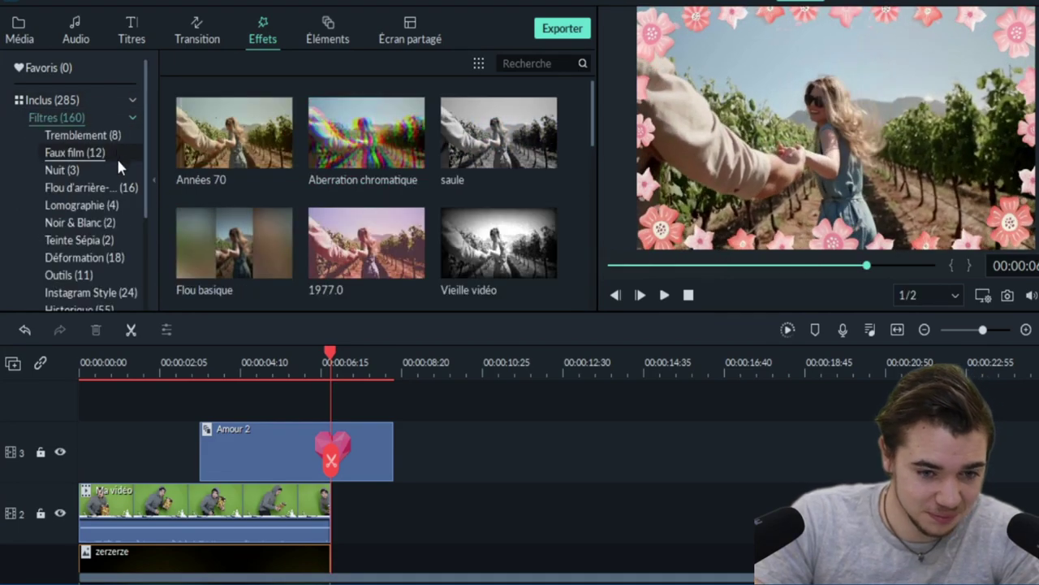
{"action": "left_click", "coordinate": [333, 135]}
{"action": "left_click_drag", "start_coordinate": [333, 136], "coordinate": [221, 403]}
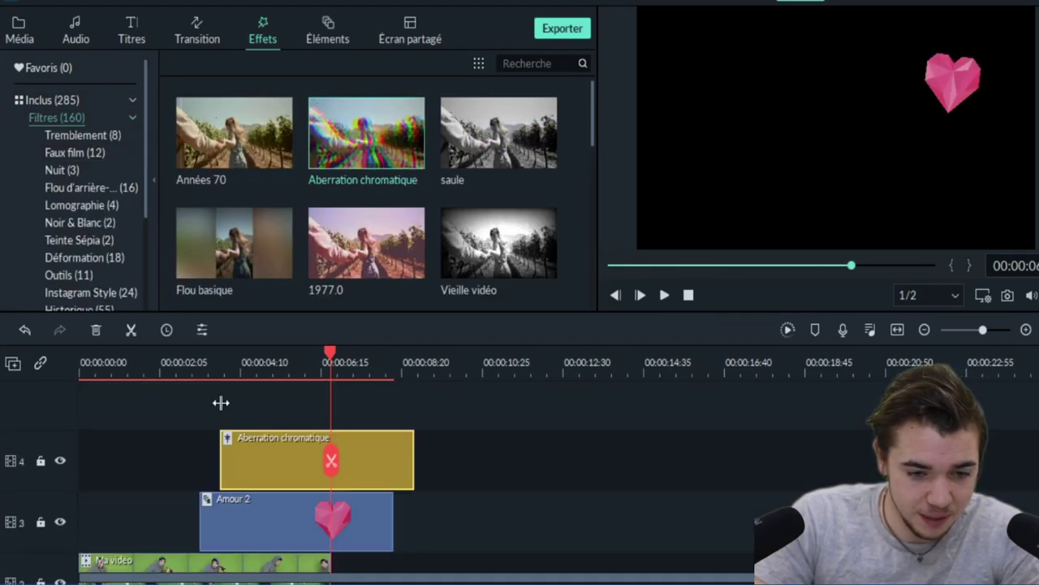
{"action": "left_click", "coordinate": [256, 365]}
{"action": "key", "text": "space"}
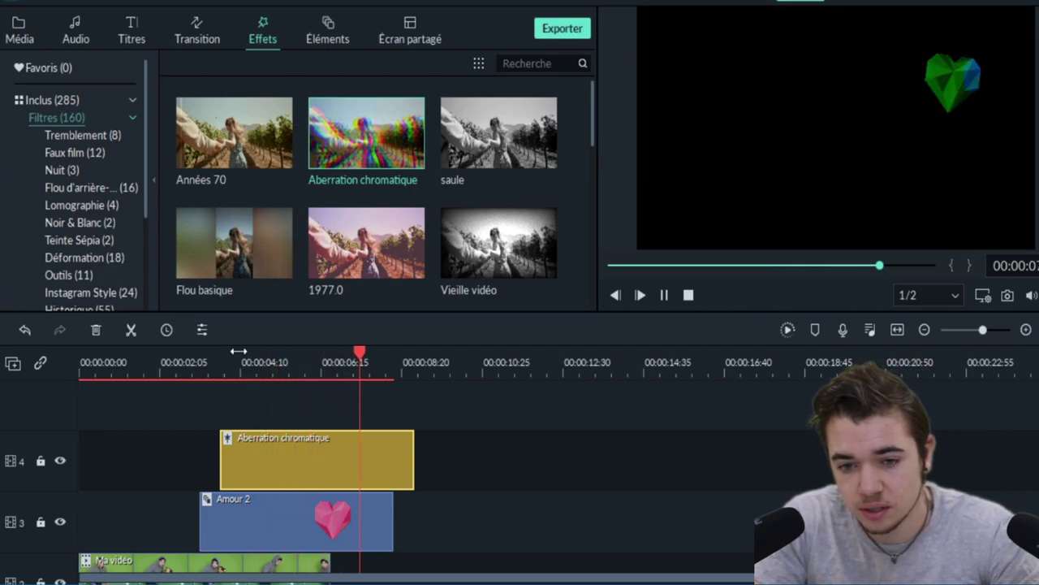
{"action": "left_click", "coordinate": [243, 367]}
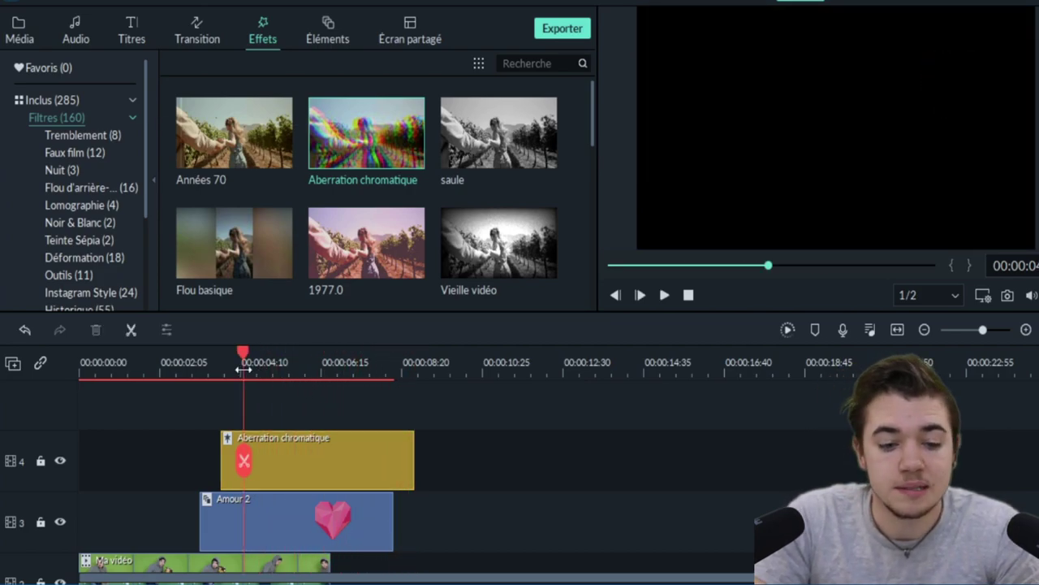
{"action": "key", "text": "space"}
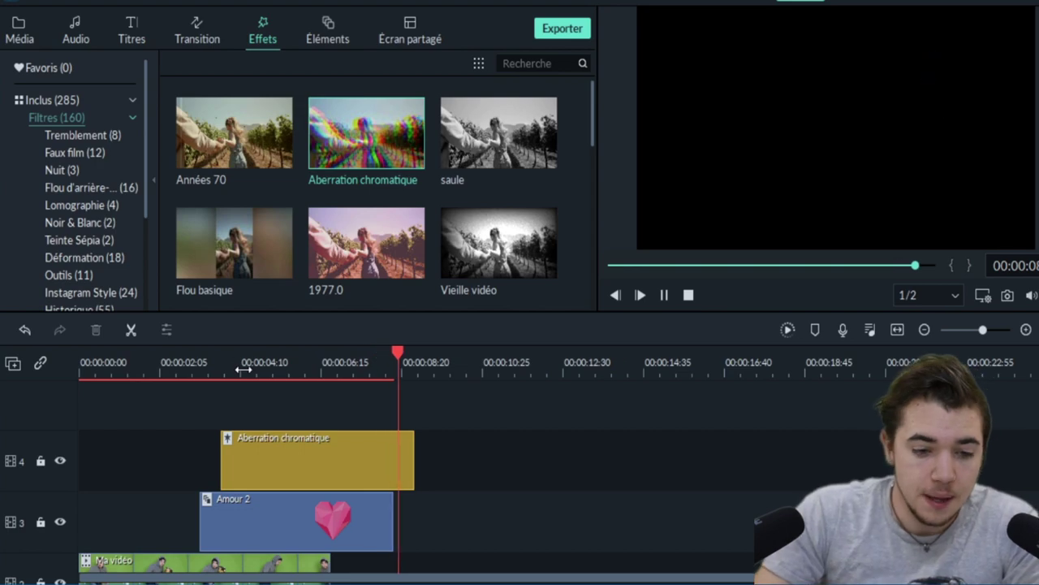
Step: Replace the Aberration chromatique filter with the Latéral 1 shake filter on track 4, starting at about 4 seconds, and play it back
{"action": "left_click", "coordinate": [241, 357]}
{"action": "key", "text": "space"}
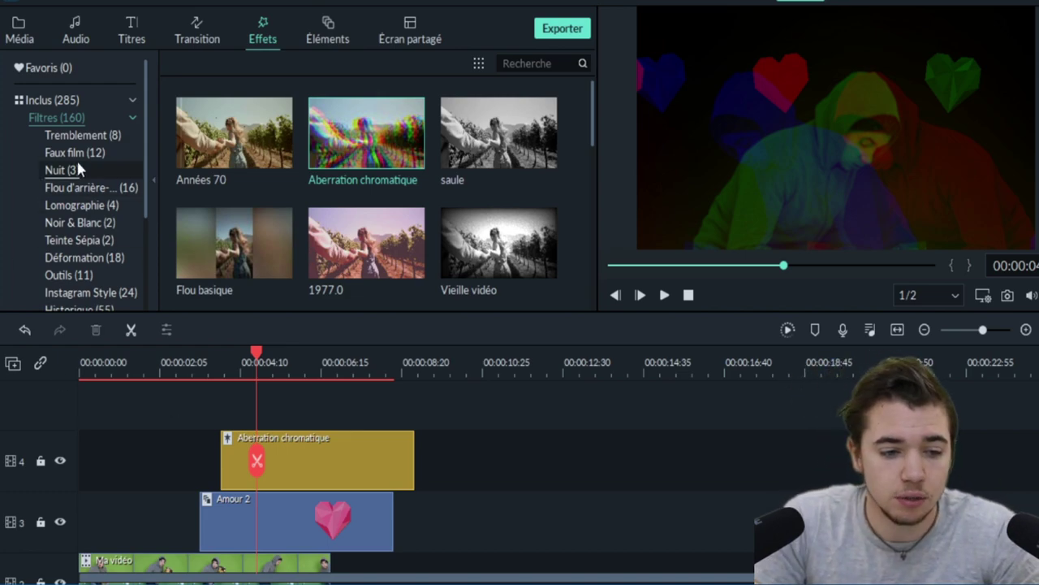
{"action": "left_click", "coordinate": [77, 135]}
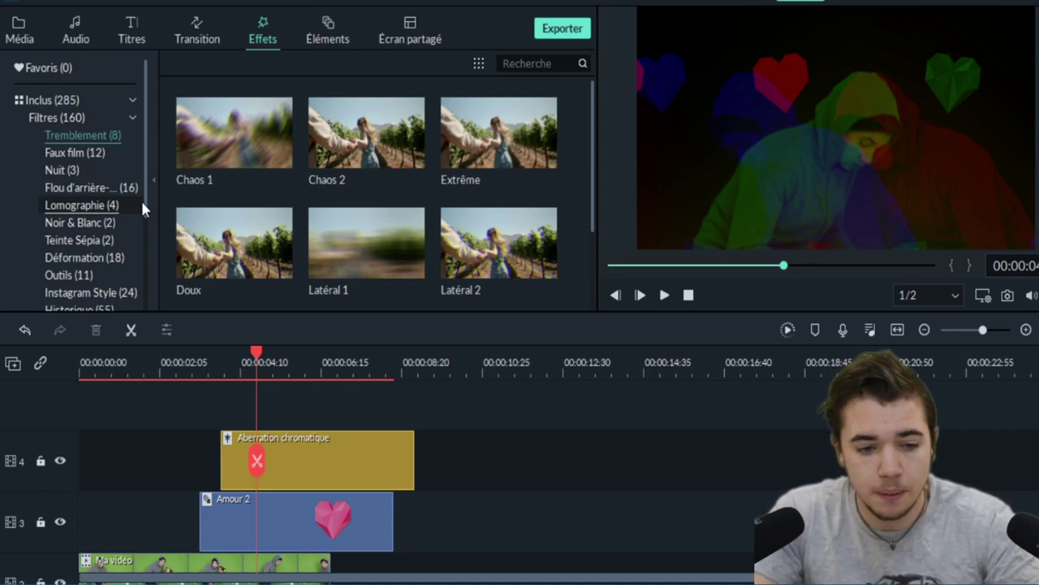
{"action": "left_click_drag", "start_coordinate": [366, 236], "coordinate": [341, 428]}
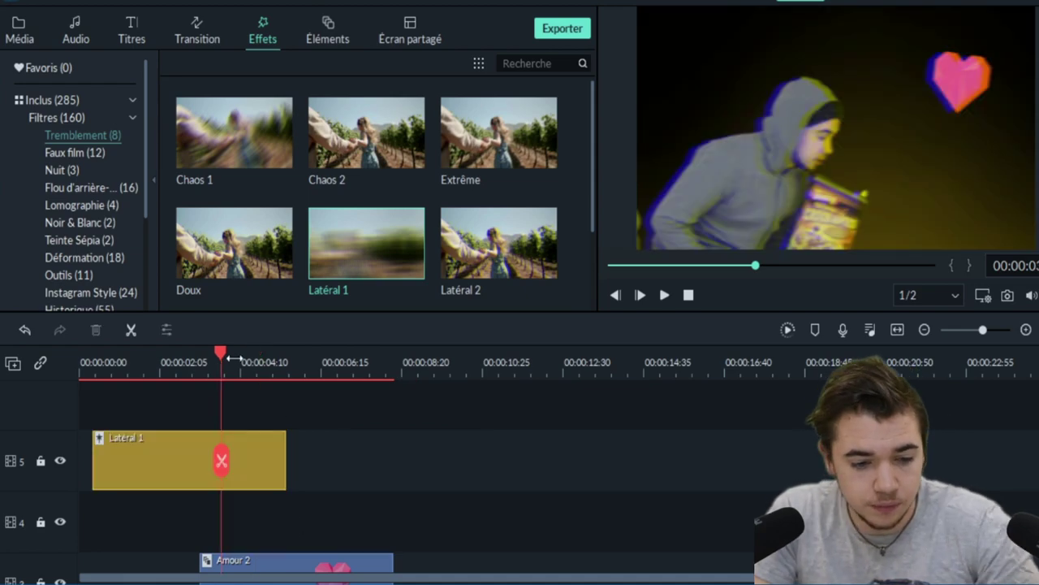
{"action": "left_click_drag", "start_coordinate": [277, 481], "coordinate": [365, 510]}
{"action": "key", "text": "space"}
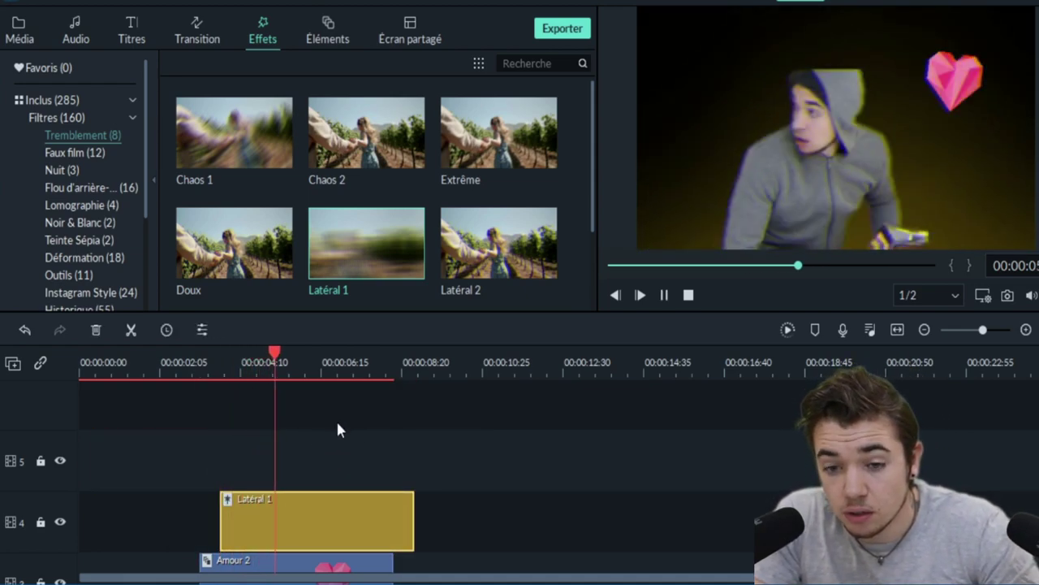
{"action": "key", "text": "space"}
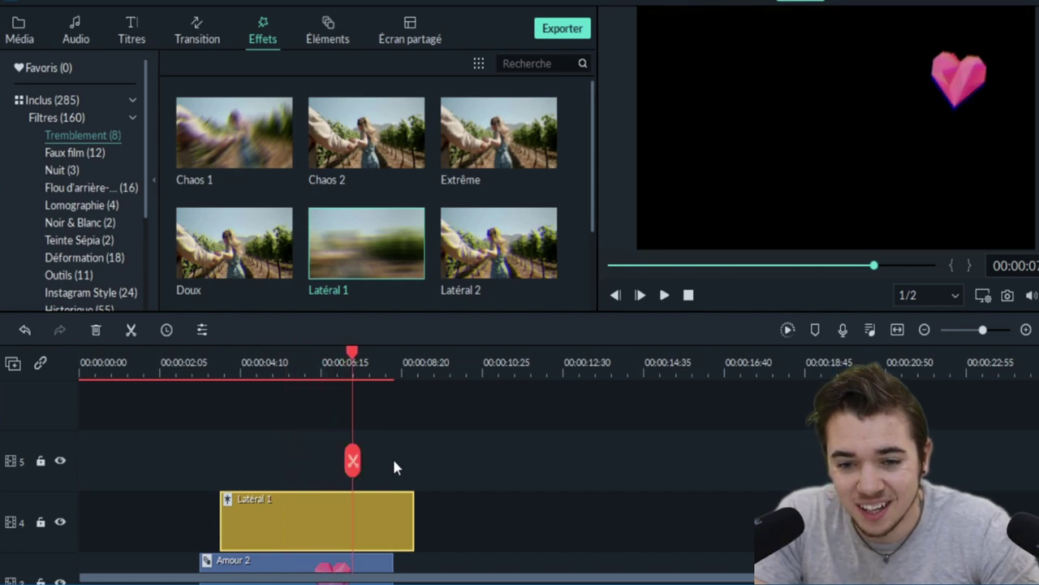
Step: Remove the Latéral 1 filter and the Amour 2 heart from the timeline
{"action": "scroll", "coordinate": [509, 476], "scroll_direction": "down", "scroll_amount": 1}
{"action": "left_click_drag", "start_coordinate": [324, 535], "coordinate": [318, 557]}
{"action": "key", "text": "ctrl+z"}
{"action": "key", "text": "ctrl+z"}
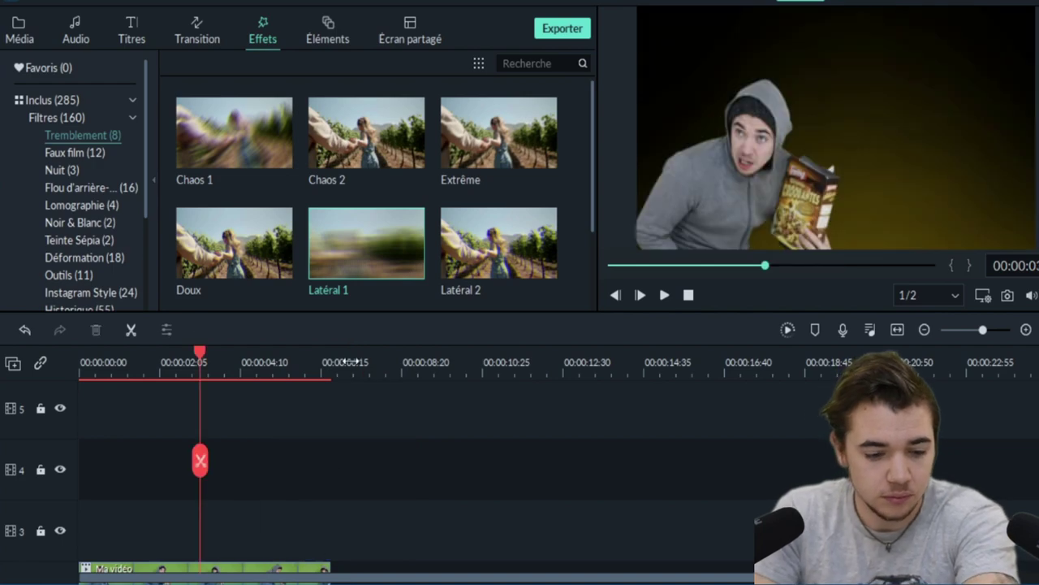
Step: Play the Ma vidéo clip at normal speed, slow it down to 0.48x, and play the slowed version
{"action": "left_click", "coordinate": [325, 569]}
{"action": "scroll", "coordinate": [325, 560], "scroll_direction": "down", "scroll_amount": 2}
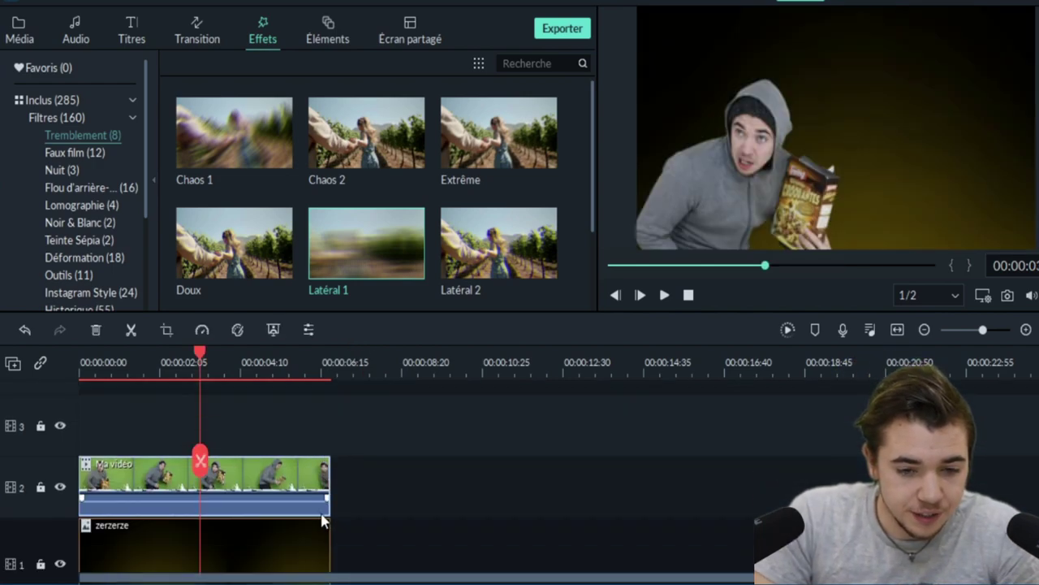
{"action": "key", "text": "space"}
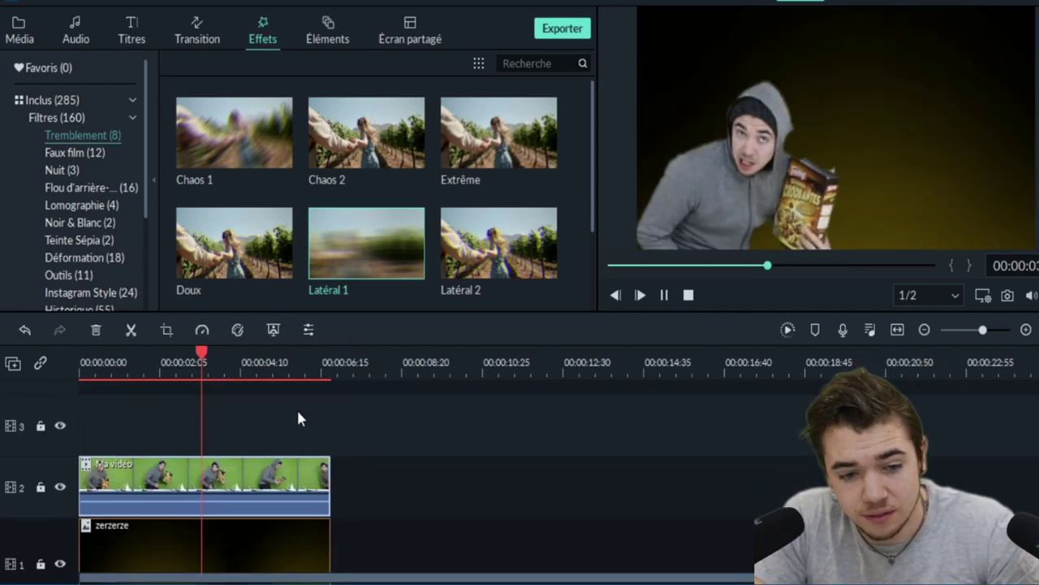
{"action": "key", "text": "space"}
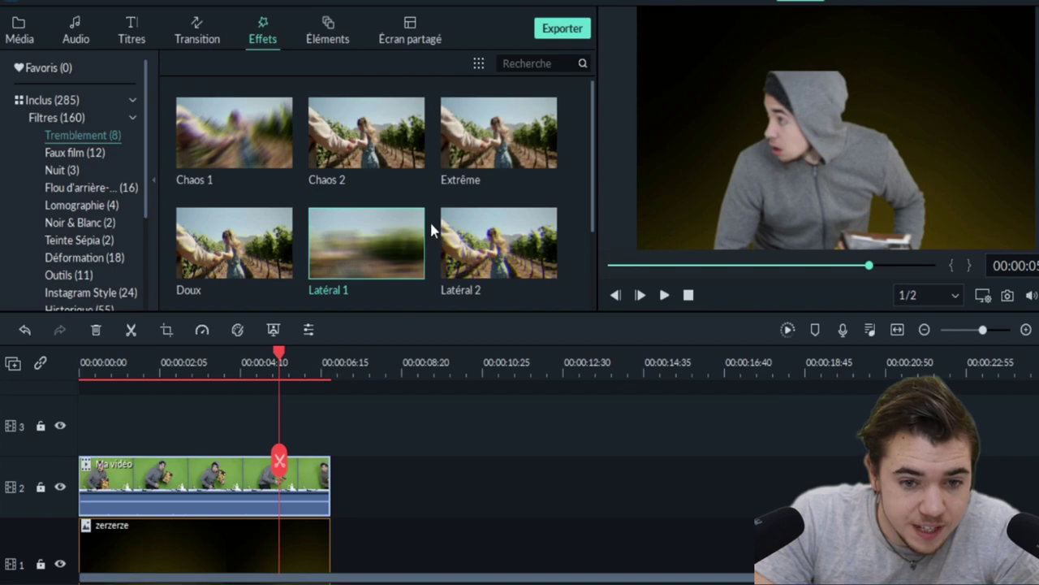
{"action": "left_click", "coordinate": [153, 375]}
{"action": "key", "text": "space"}
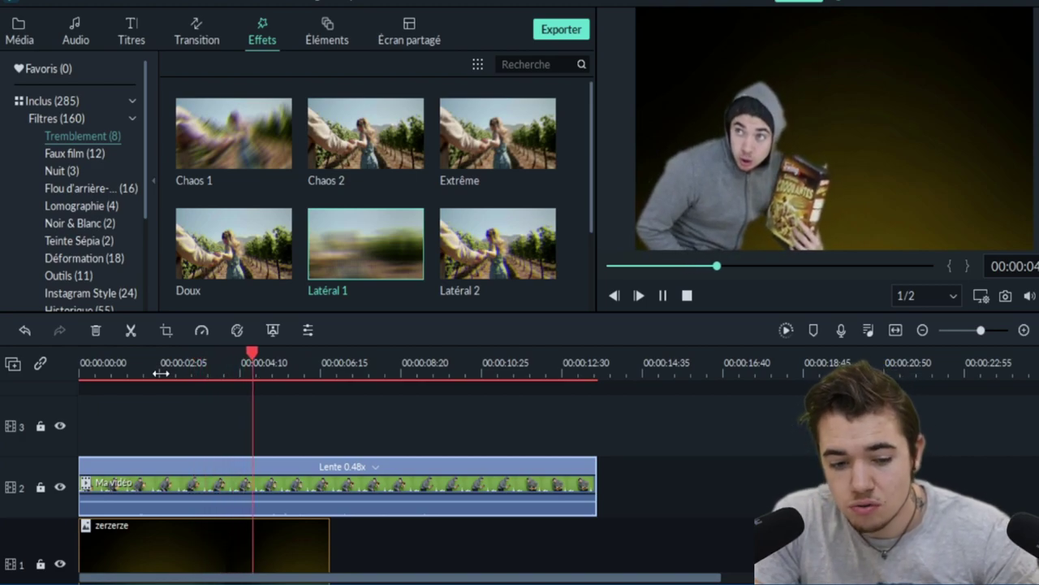
{"action": "key", "text": "space"}
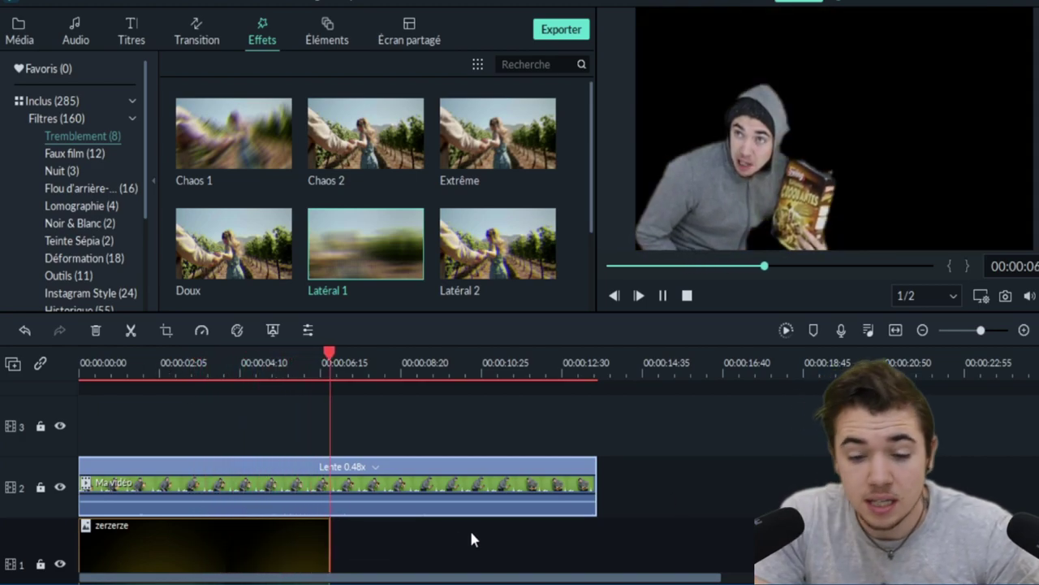
Step: Extend the zerzerze background to the end of the slowed video and remove the Ma vidéo clip from track 2
{"action": "left_click_drag", "start_coordinate": [329, 541], "coordinate": [595, 523]}
{"action": "scroll", "coordinate": [501, 471], "scroll_direction": "down", "scroll_amount": 2}
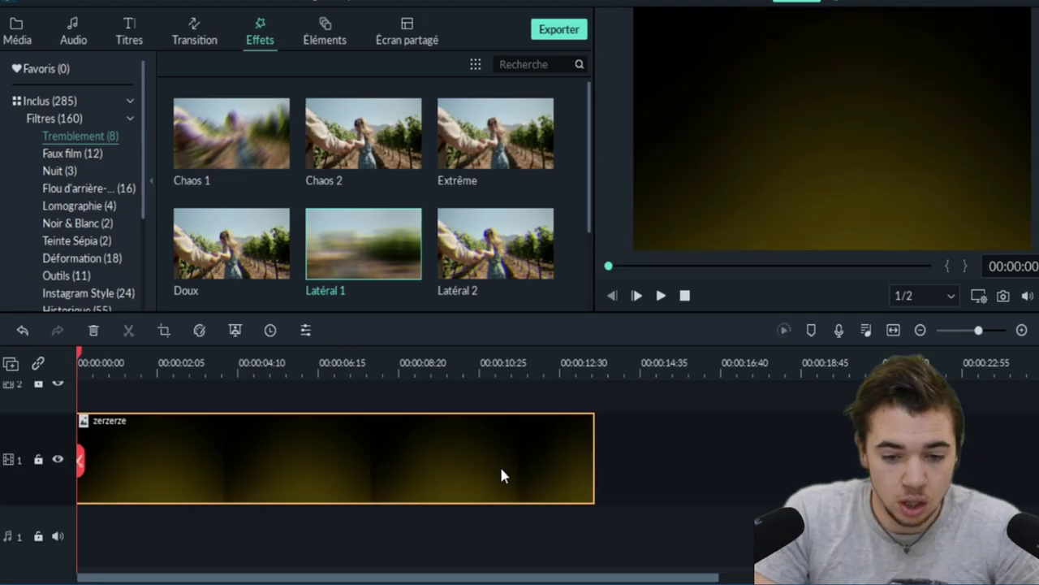
{"action": "left_click", "coordinate": [175, 361]}
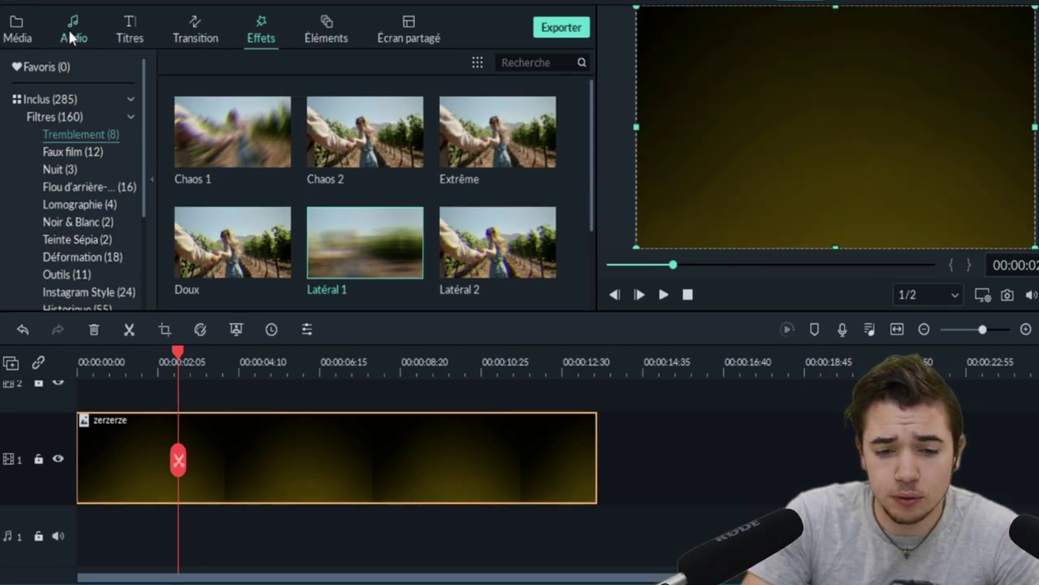
Step: Browse the included audio library, from the music tracks down to the sound effects
{"action": "left_click", "coordinate": [72, 36]}
{"action": "scroll", "coordinate": [358, 146], "scroll_direction": "down", "scroll_amount": 20}
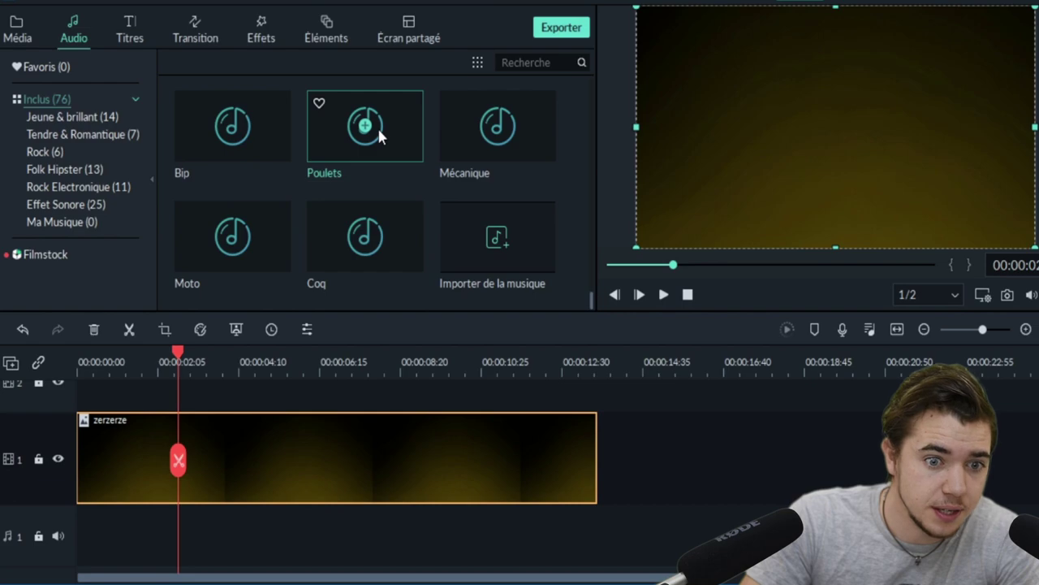
{"action": "scroll", "coordinate": [377, 125], "scroll_direction": "up", "scroll_amount": 20}
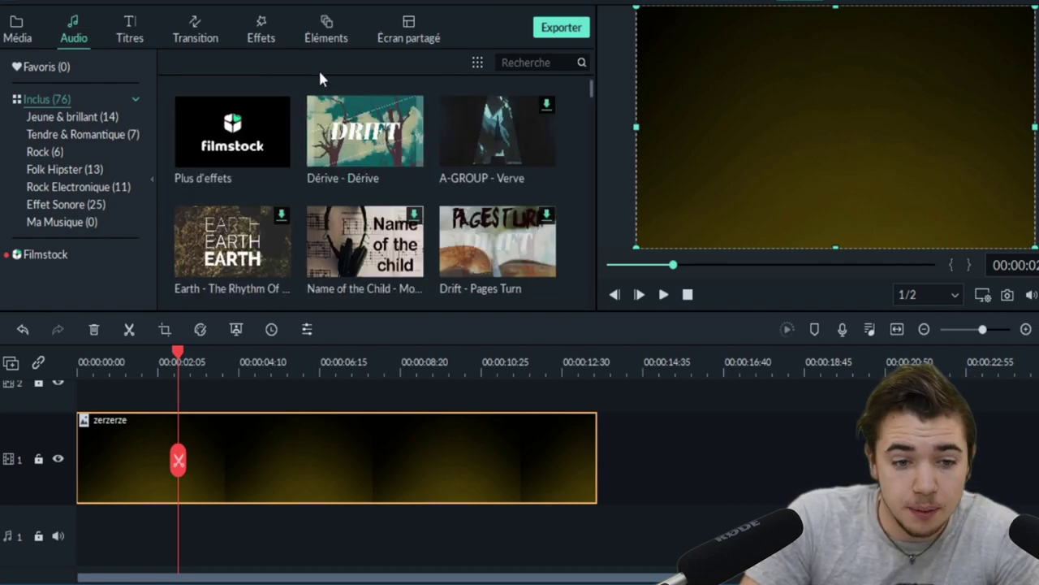
Step: Add the Titre 3 title on track 2 above the background, starting at about 2.7 seconds
{"action": "left_click", "coordinate": [144, 24]}
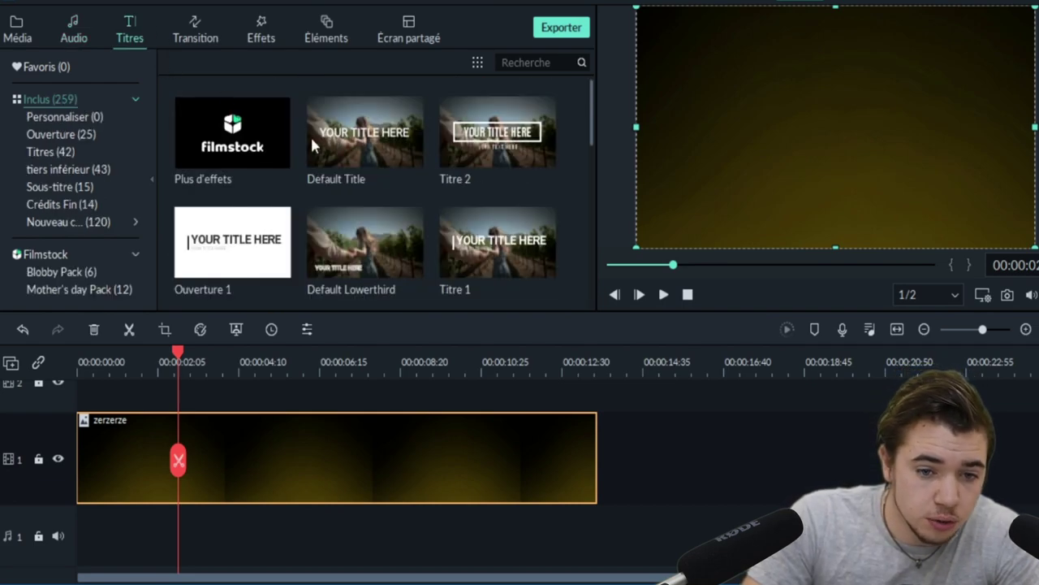
{"action": "scroll", "coordinate": [341, 142], "scroll_direction": "down", "scroll_amount": 5}
{"action": "scroll", "coordinate": [356, 218], "scroll_direction": "down", "scroll_amount": 5}
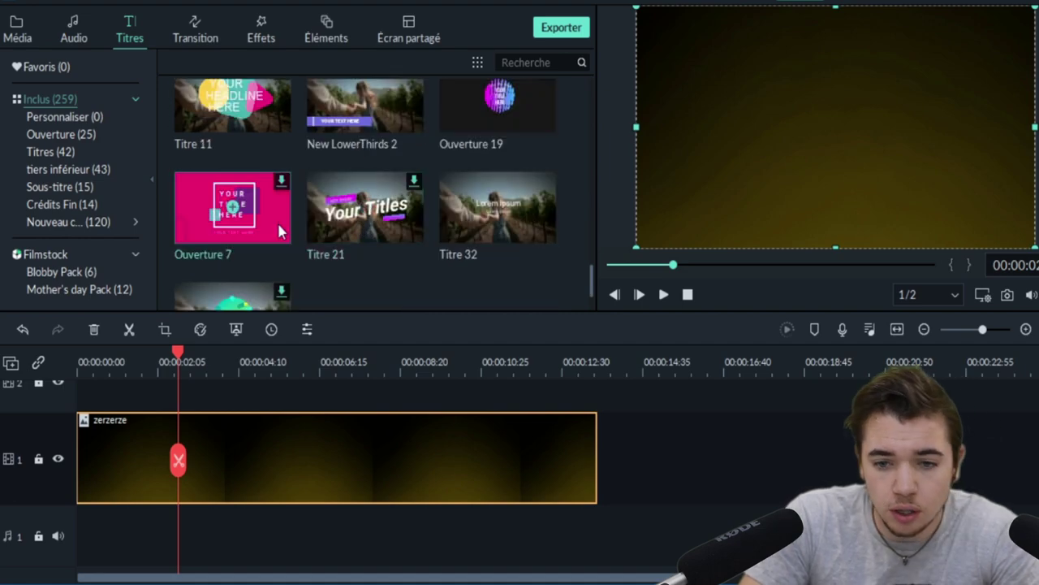
{"action": "scroll", "coordinate": [325, 223], "scroll_direction": "down", "scroll_amount": 5}
{"action": "left_click_drag", "start_coordinate": [365, 135], "coordinate": [186, 397]}
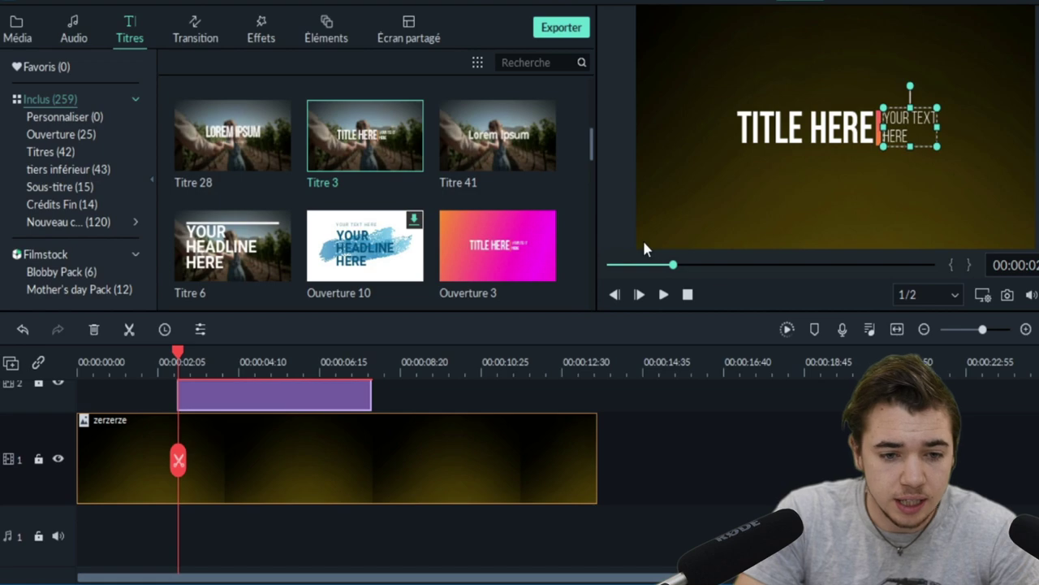
Step: Change the title's small secondary text to "bis" and its main text to "hey"
{"action": "double_click", "coordinate": [283, 390]}
{"action": "key", "text": "ctrl+a"}
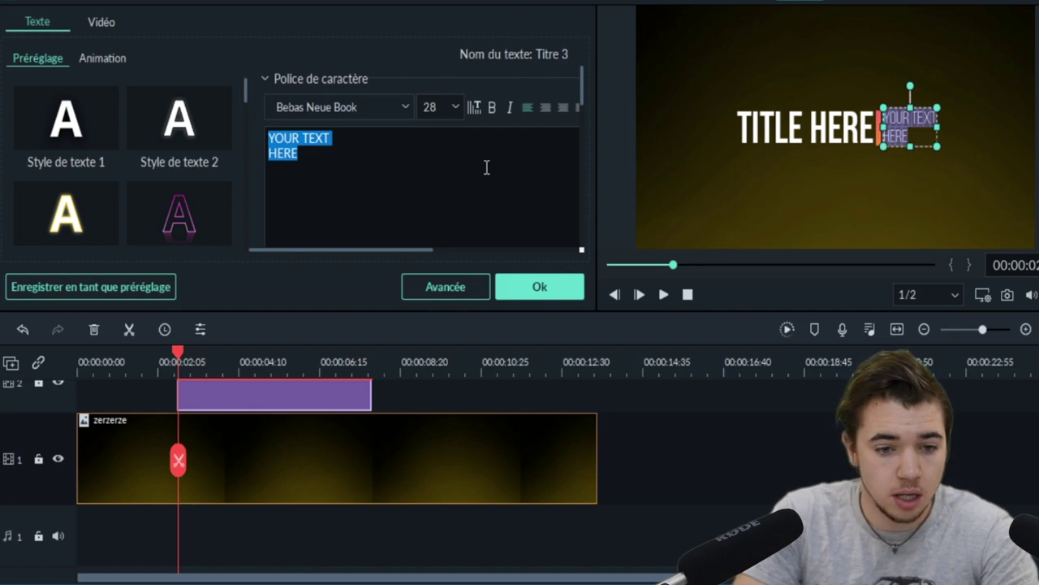
{"action": "type", "text": "bis"}
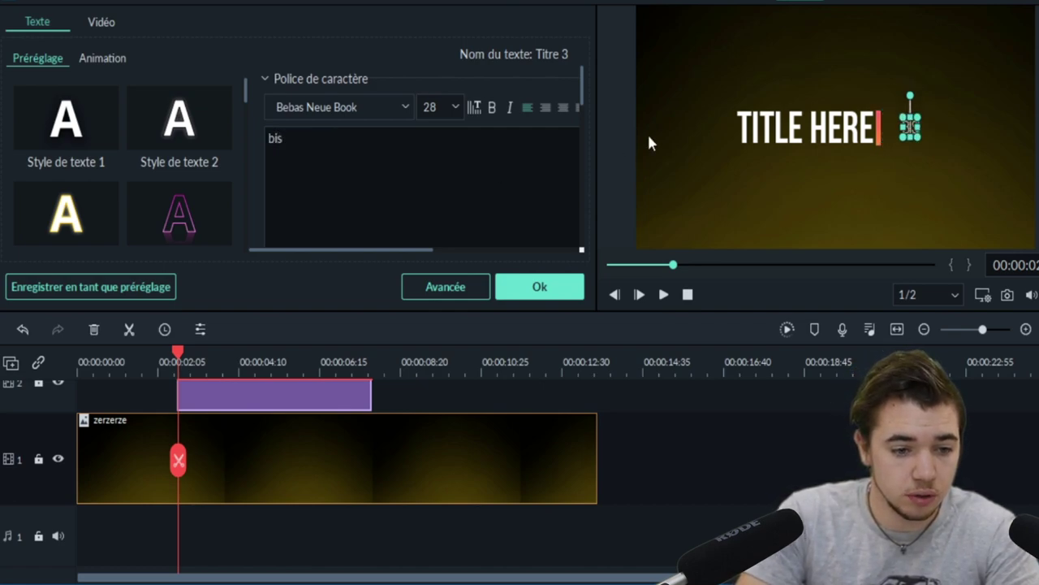
{"action": "left_click", "coordinate": [774, 127]}
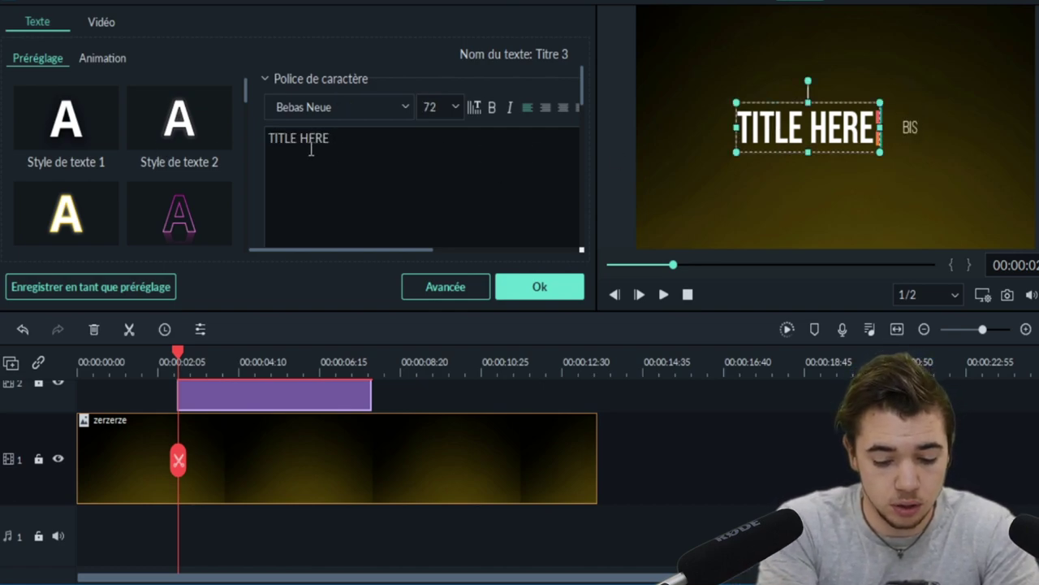
{"action": "left_click_drag", "start_coordinate": [335, 140], "coordinate": [296, 139]}
{"action": "key", "text": "ctrl+a"}
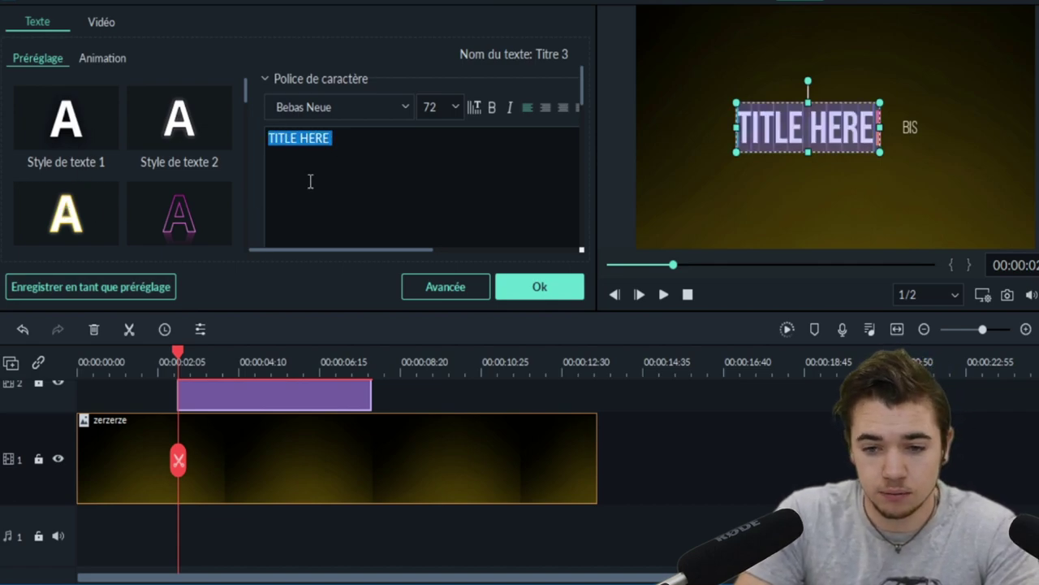
{"action": "type", "text": "hey"}
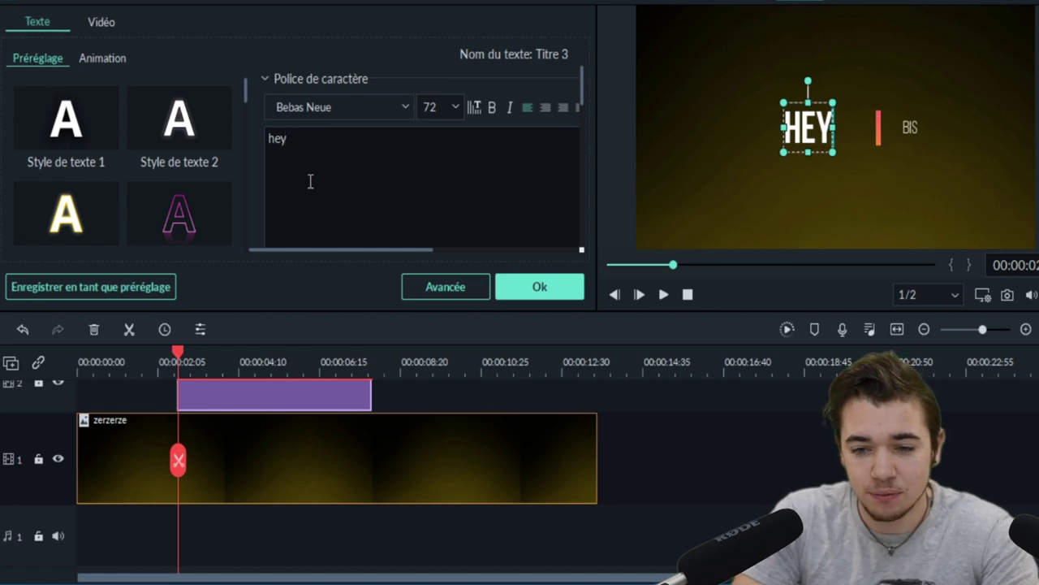
Step: Apply the white text style preset with the yellow glow to the main "hey" text
{"action": "left_click", "coordinate": [89, 210]}
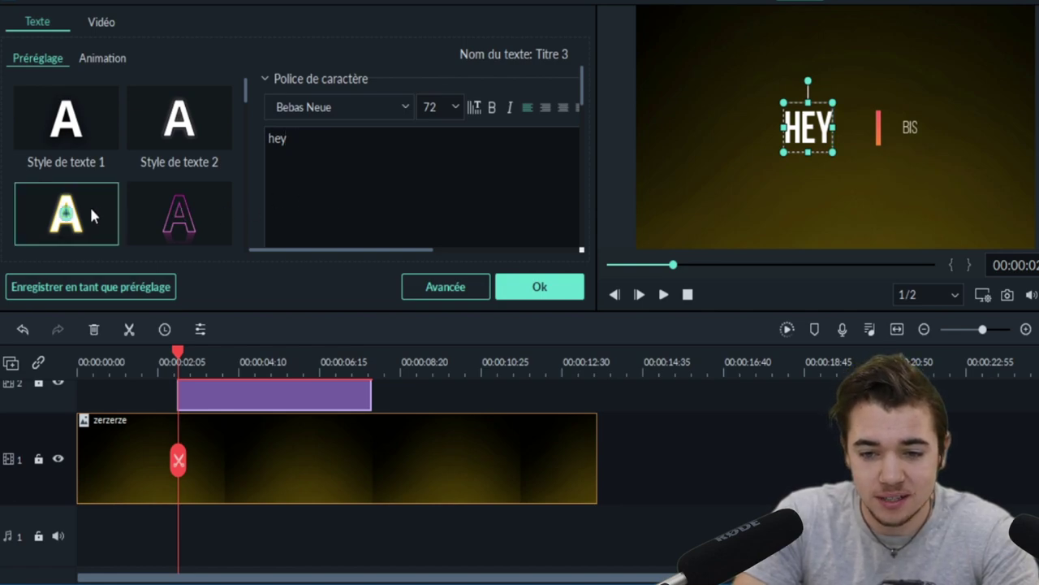
{"action": "left_click", "coordinate": [725, 166]}
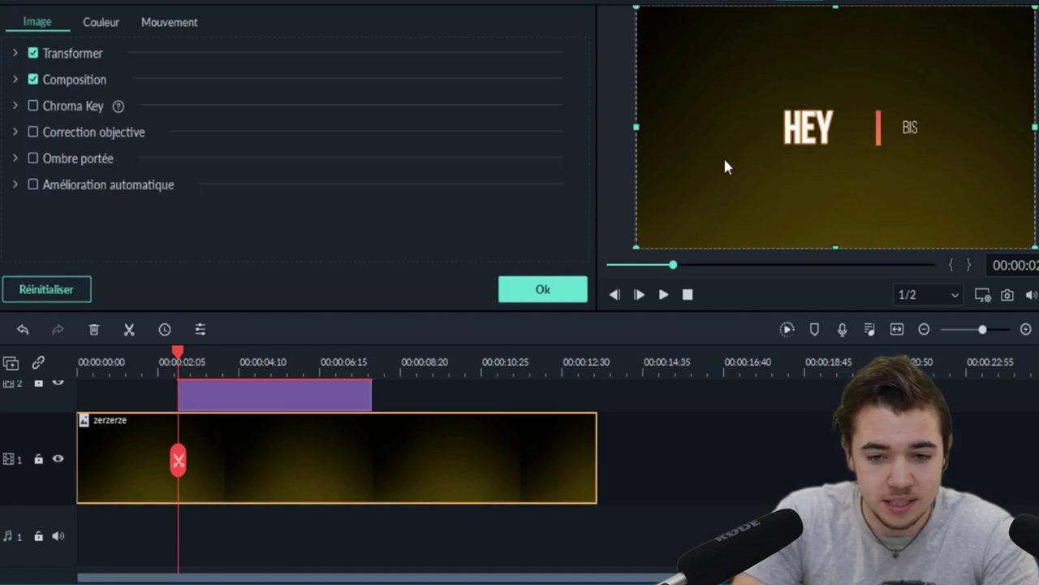
{"action": "left_click", "coordinate": [793, 141]}
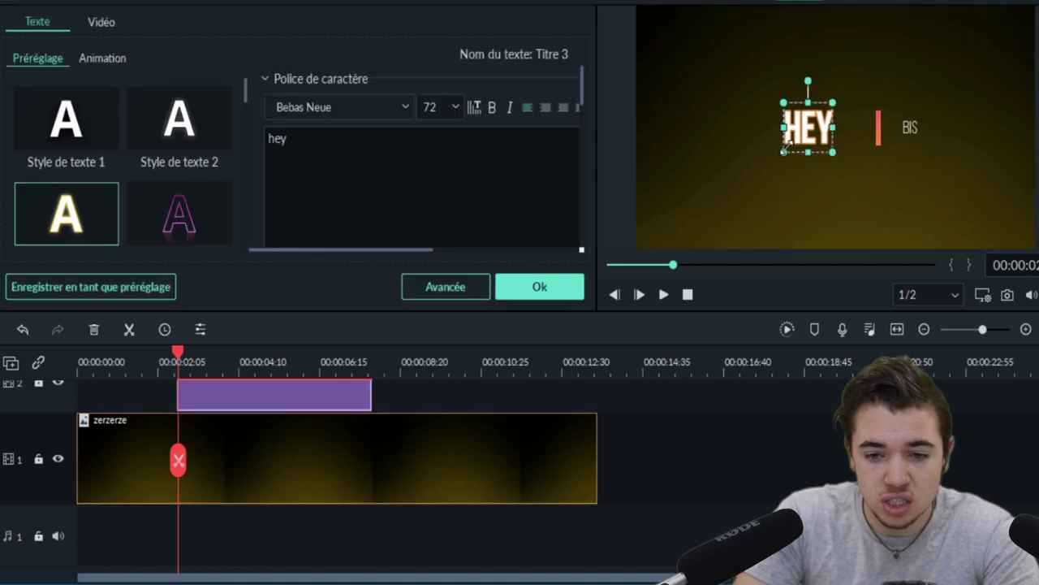
Step: Set the "hey" text's font size to 105, position it just before the vertical bar, and play back the title animation
{"action": "left_click_drag", "start_coordinate": [785, 149], "coordinate": [703, 204]}
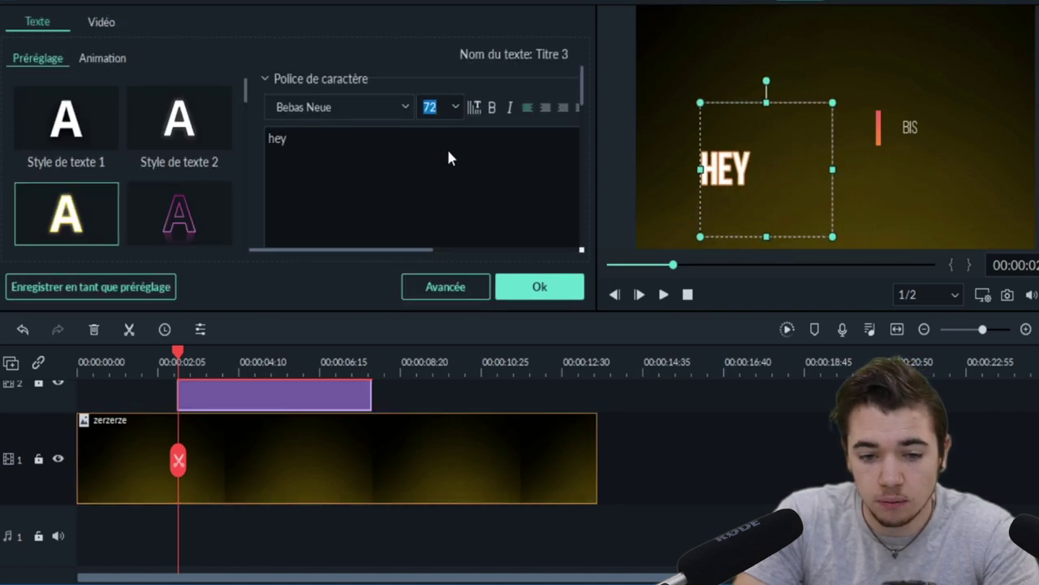
{"action": "type", "text": "105"}
{"action": "left_click_drag", "start_coordinate": [726, 139], "coordinate": [785, 122]}
{"action": "left_click", "coordinate": [539, 286]}
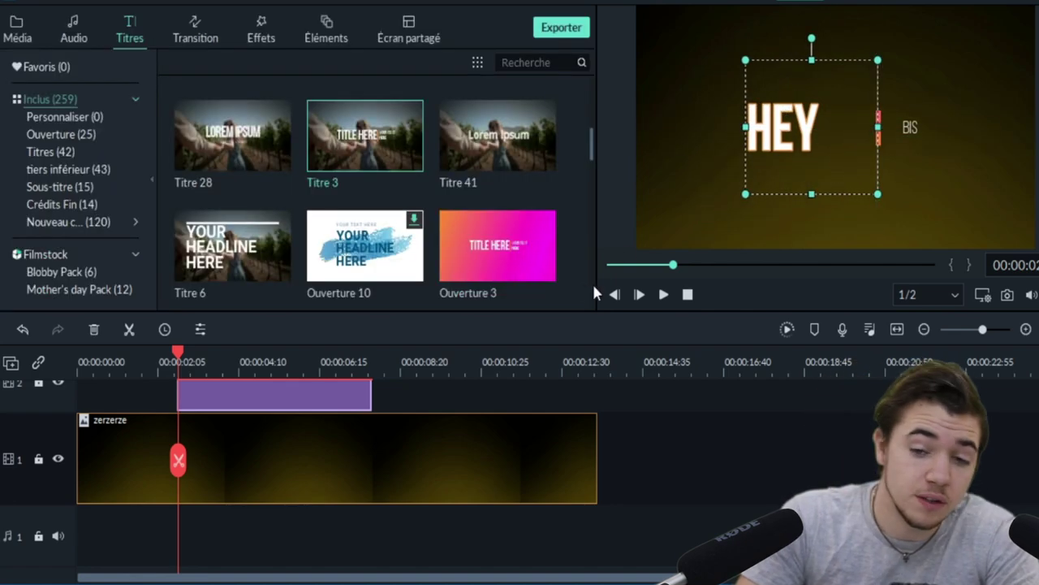
{"action": "left_click", "coordinate": [664, 295]}
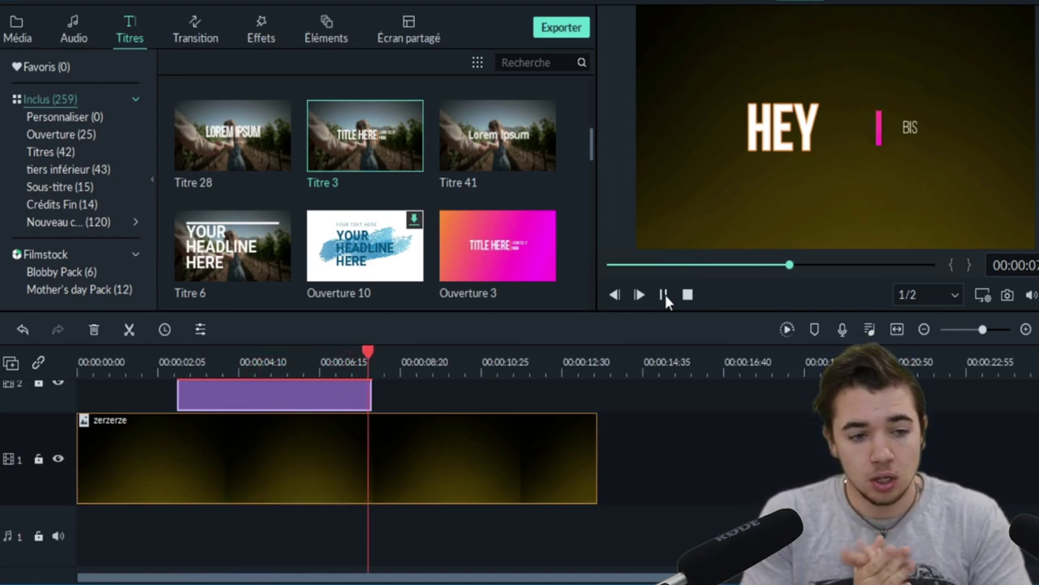
{"action": "left_click", "coordinate": [664, 295]}
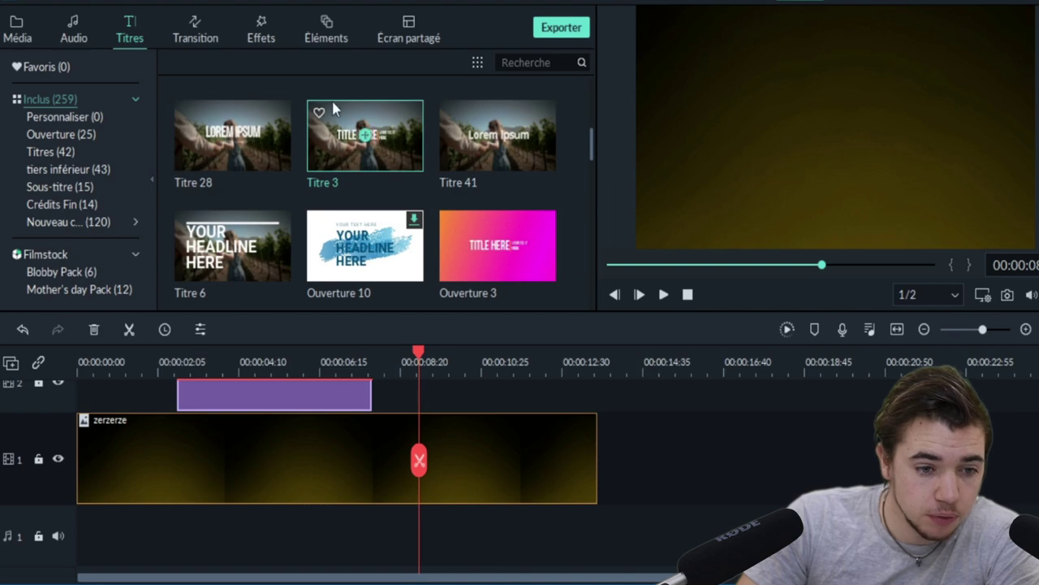
Step: Add the Doré filter from the Faux film category on track 3, aligned above the title, and play it back
{"action": "left_click", "coordinate": [262, 32]}
{"action": "scroll", "coordinate": [401, 221], "scroll_direction": "down", "scroll_amount": 3}
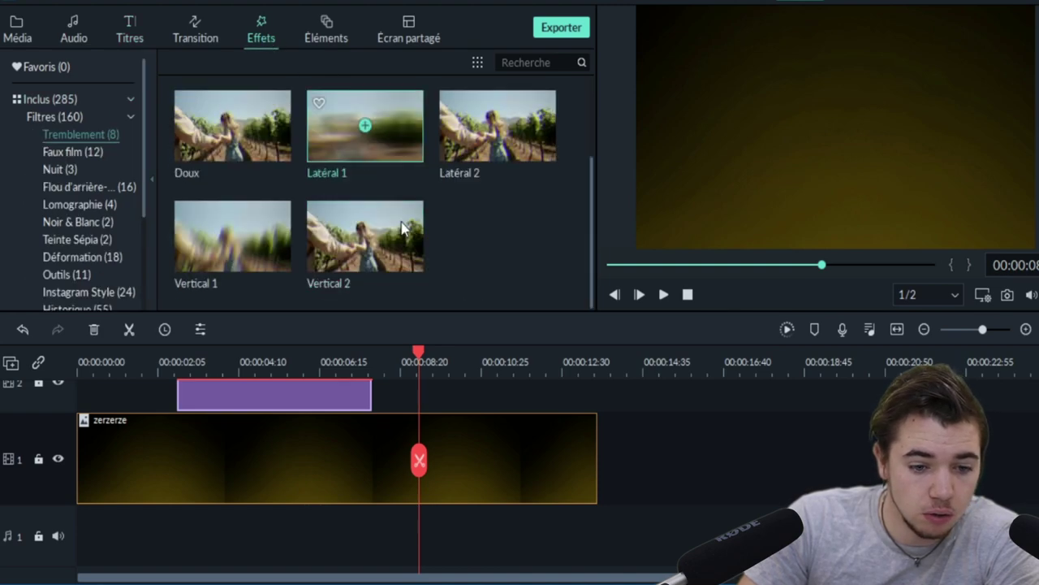
{"action": "left_click", "coordinate": [65, 155]}
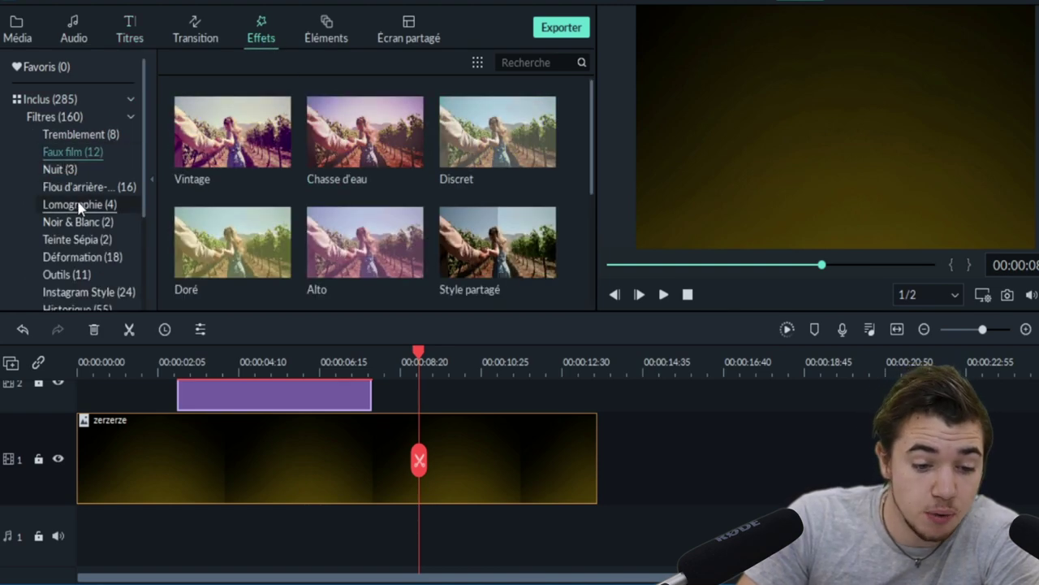
{"action": "left_click_drag", "start_coordinate": [195, 276], "coordinate": [185, 406]}
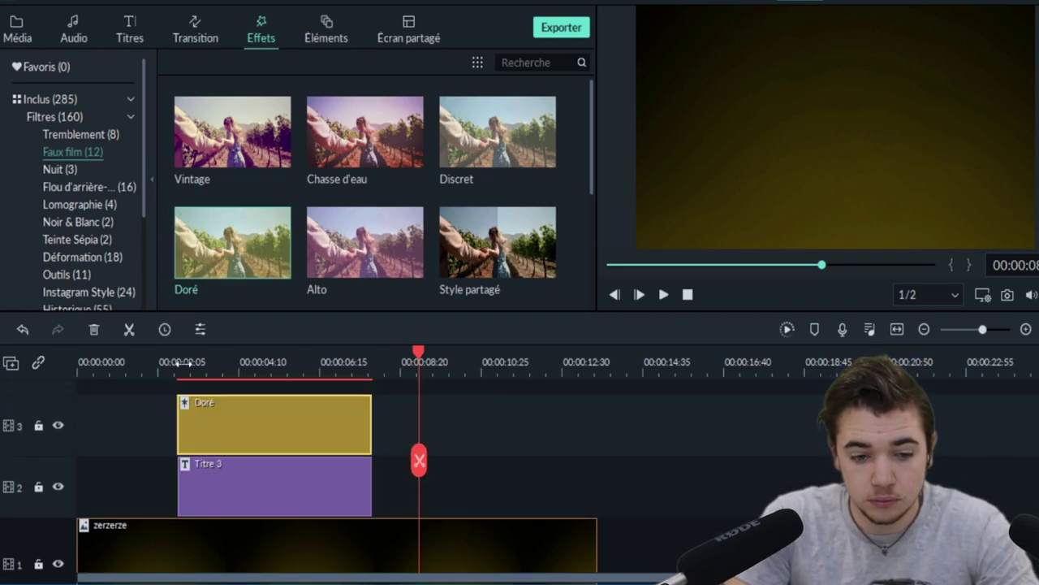
{"action": "left_click", "coordinate": [184, 363]}
{"action": "key", "text": "space"}
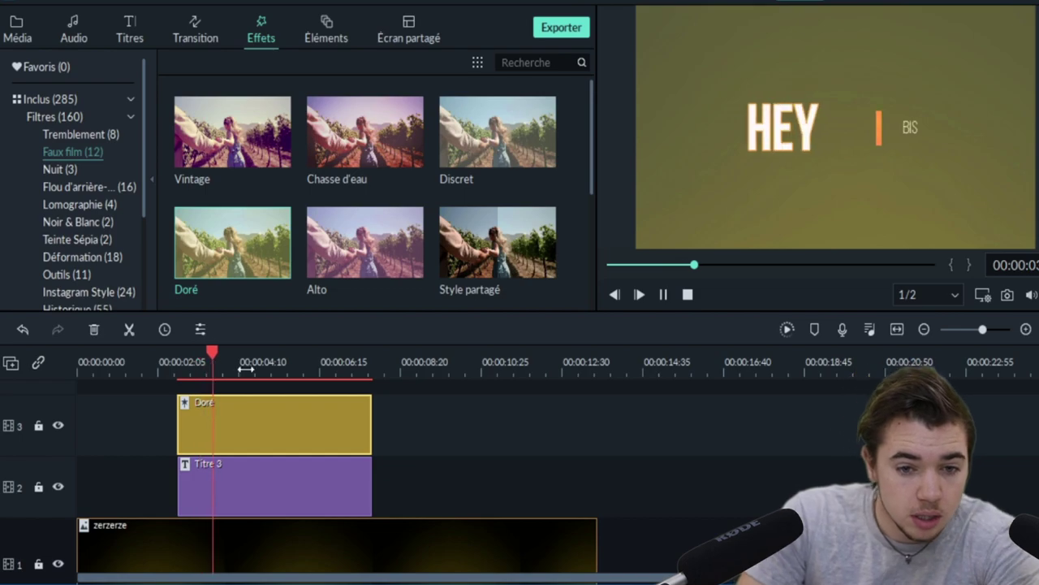
{"action": "key", "text": "space"}
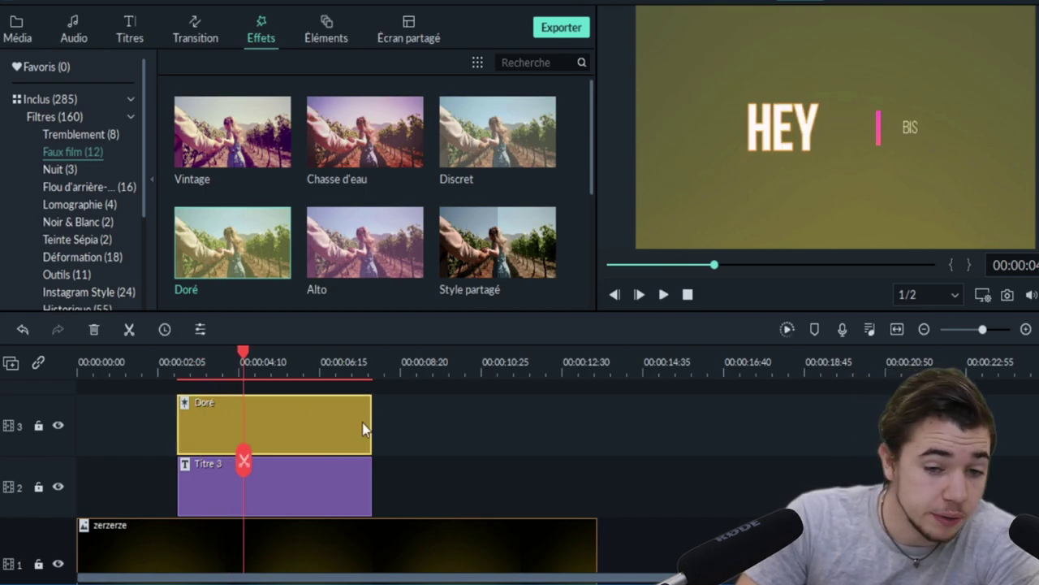
Step: Reduce the Doré filter's alpha to 29 and play back the title with the softened effect
{"action": "double_click", "coordinate": [363, 424]}
{"action": "mouse_move", "coordinate": [385, 86]}
{"action": "left_mouse_down"}
{"action": "mouse_move", "coordinate": [228, 99]}
{"action": "mouse_move", "coordinate": [389, 100]}
{"action": "left_mouse_up"}
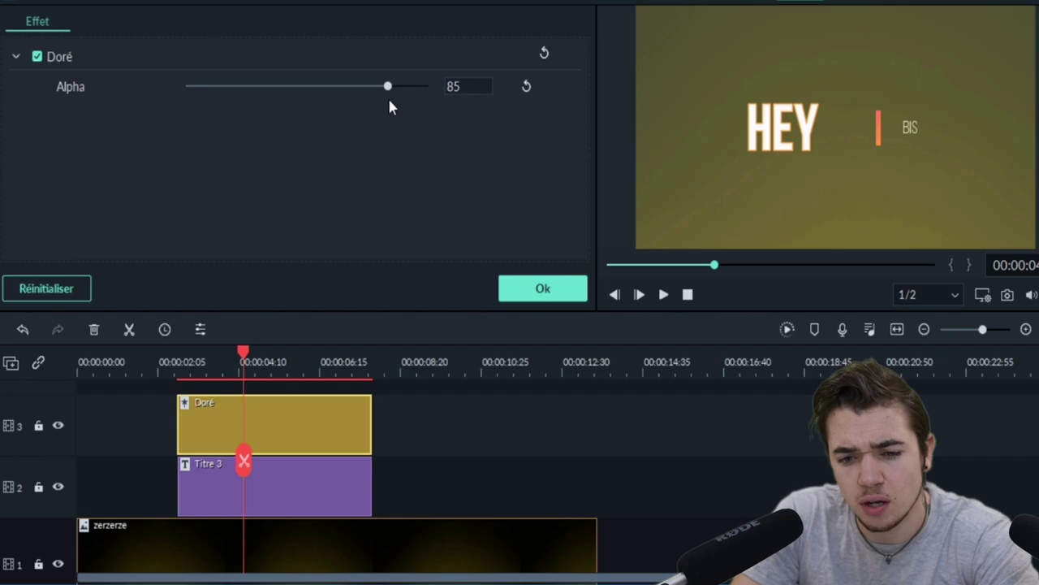
{"action": "left_click_drag", "start_coordinate": [389, 102], "coordinate": [258, 113]}
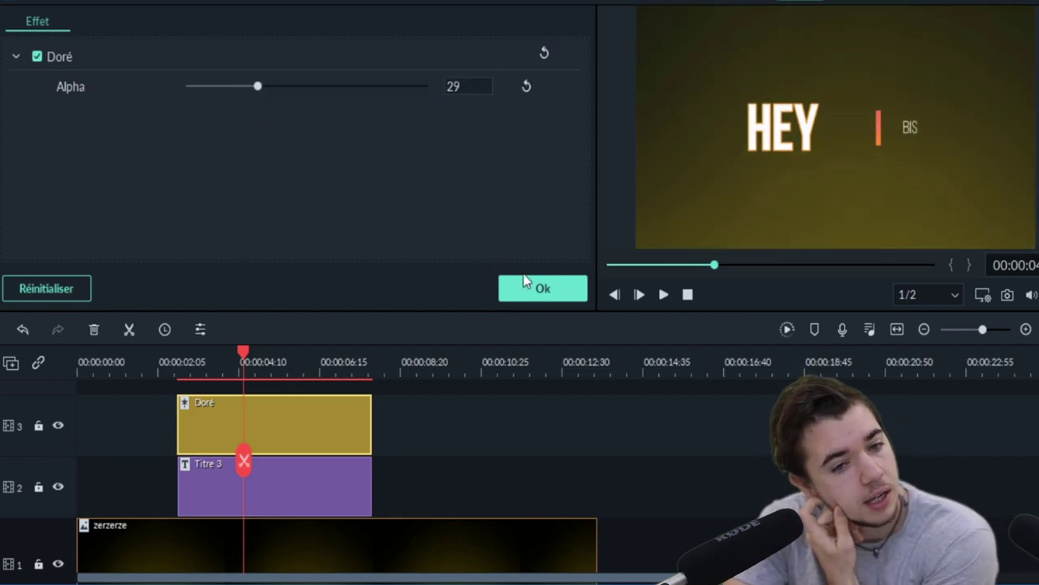
{"action": "left_click", "coordinate": [533, 281]}
{"action": "key", "text": "space"}
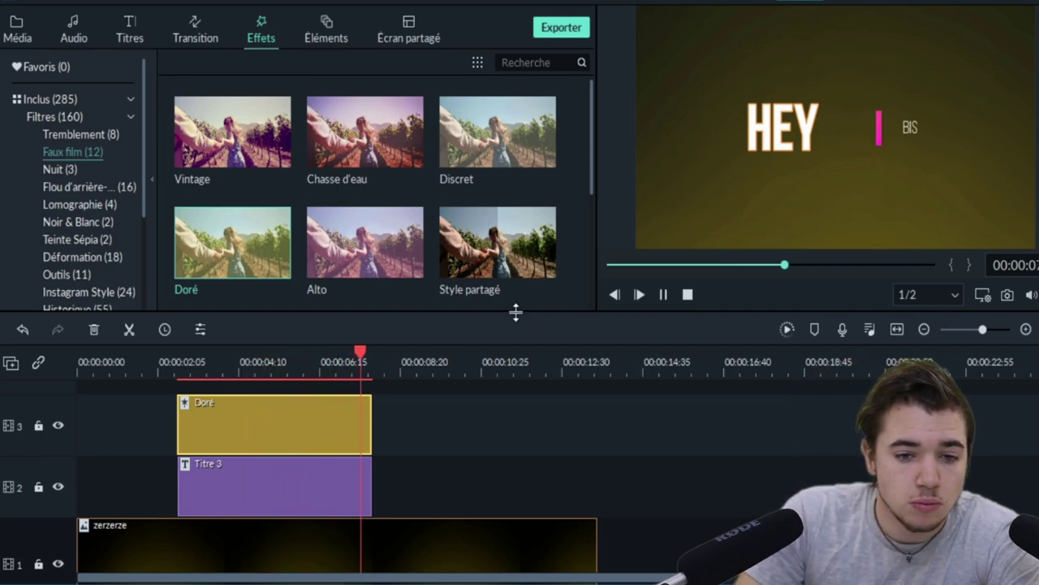
{"action": "left_click", "coordinate": [663, 294]}
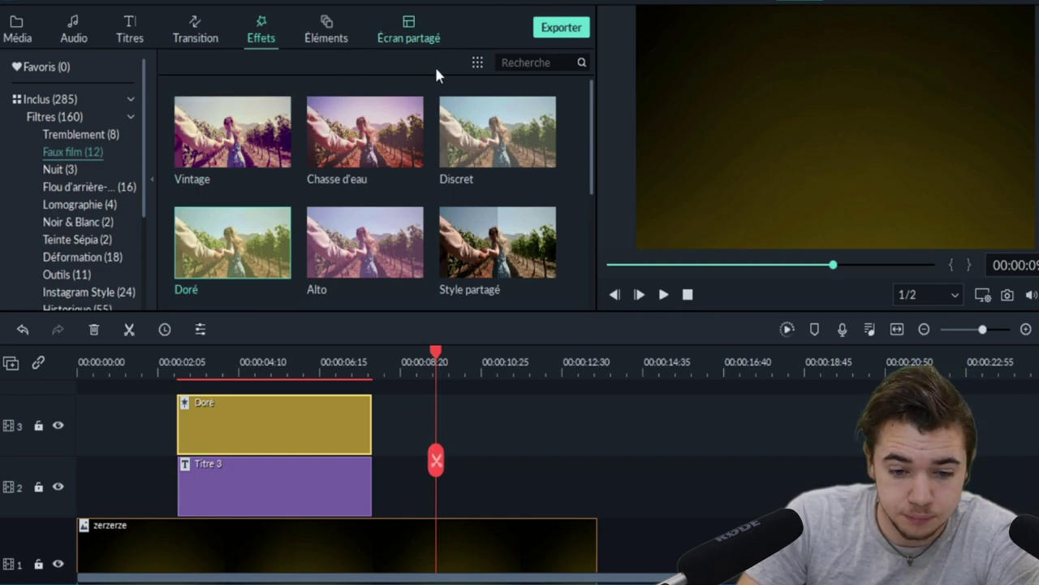
Step: Add the two-panel side-by-side split screen to track 2 after the title, without filling its panels, and play it briefly
{"action": "left_click", "coordinate": [410, 32]}
{"action": "left_click_drag", "start_coordinate": [379, 152], "coordinate": [475, 462]}
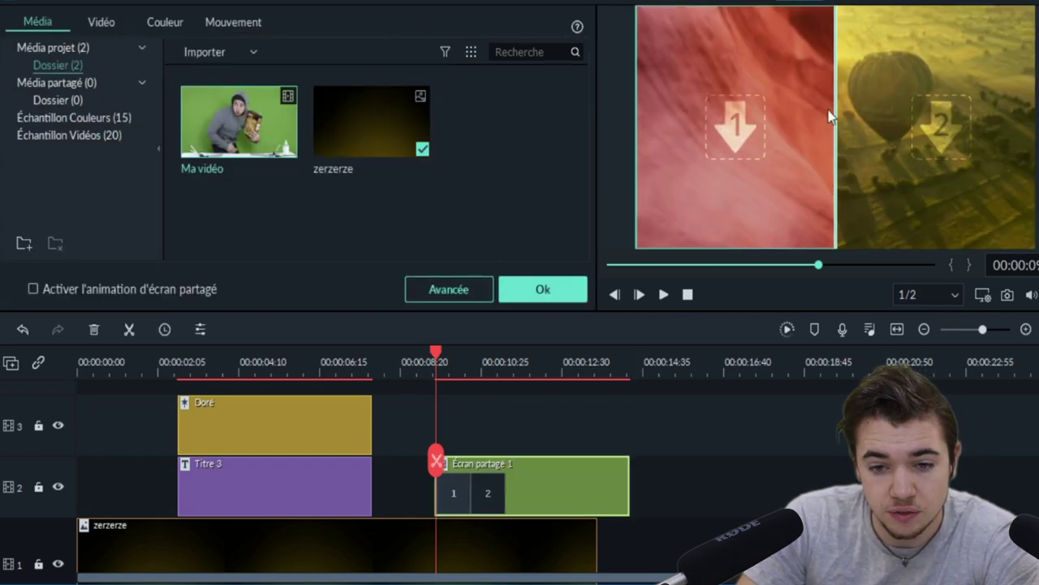
{"action": "left_click", "coordinate": [543, 289]}
{"action": "key", "text": "space"}
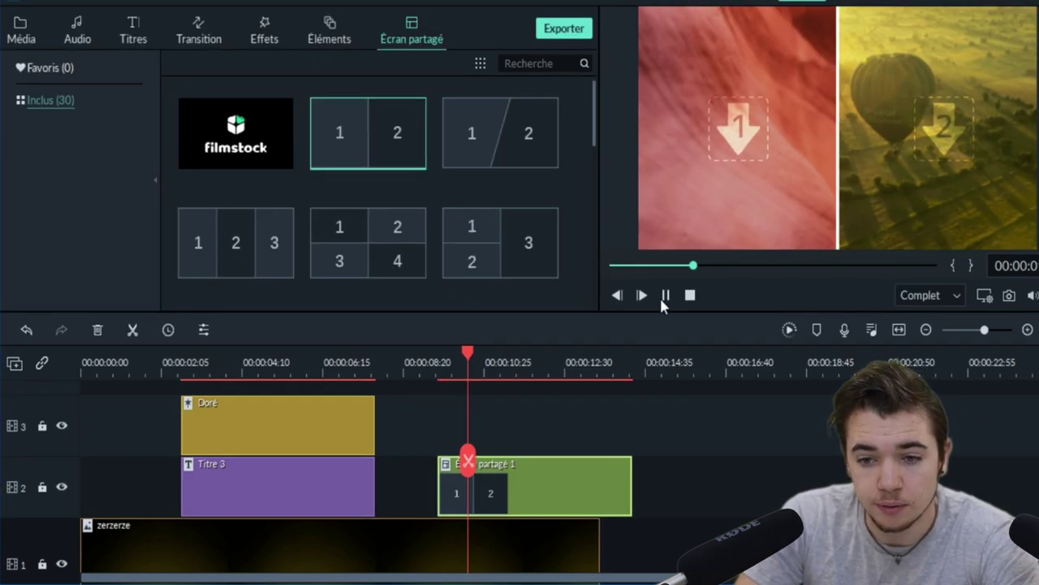
{"action": "left_click", "coordinate": [664, 295]}
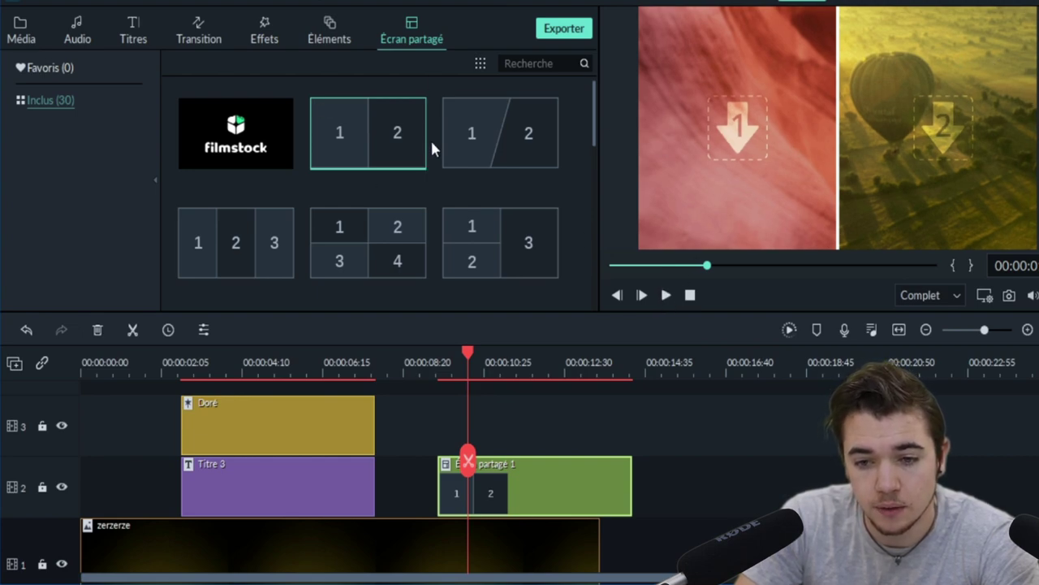
Step: Browse the other split-screen layouts and preview the slanted three-panel one and the one with a single panel above two
{"action": "scroll", "coordinate": [444, 157], "scroll_direction": "down", "scroll_amount": 5}
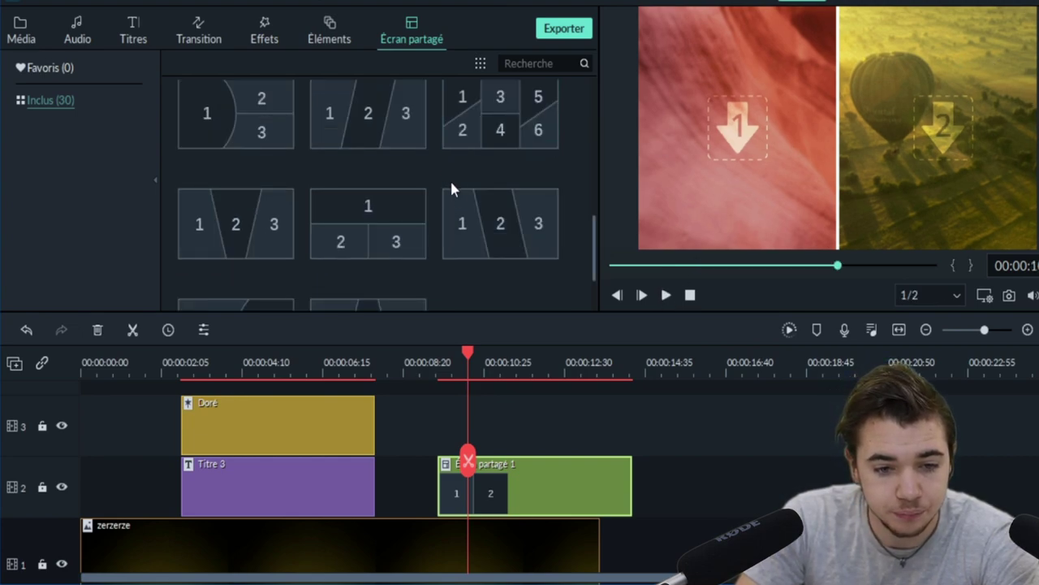
{"action": "left_click", "coordinate": [473, 214]}
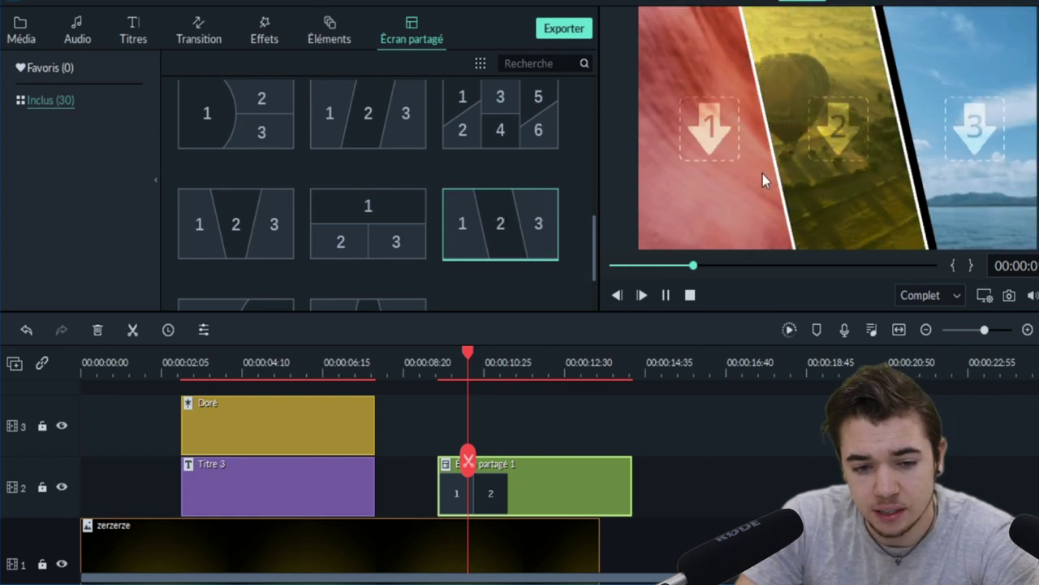
{"action": "left_click", "coordinate": [366, 224]}
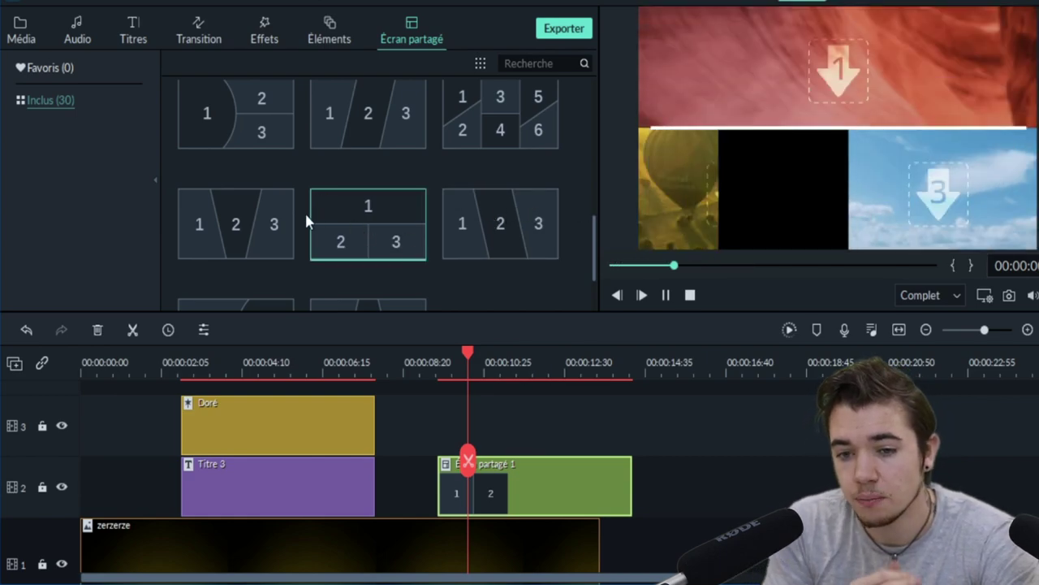
{"action": "scroll", "coordinate": [295, 204], "scroll_direction": "down", "scroll_amount": 3}
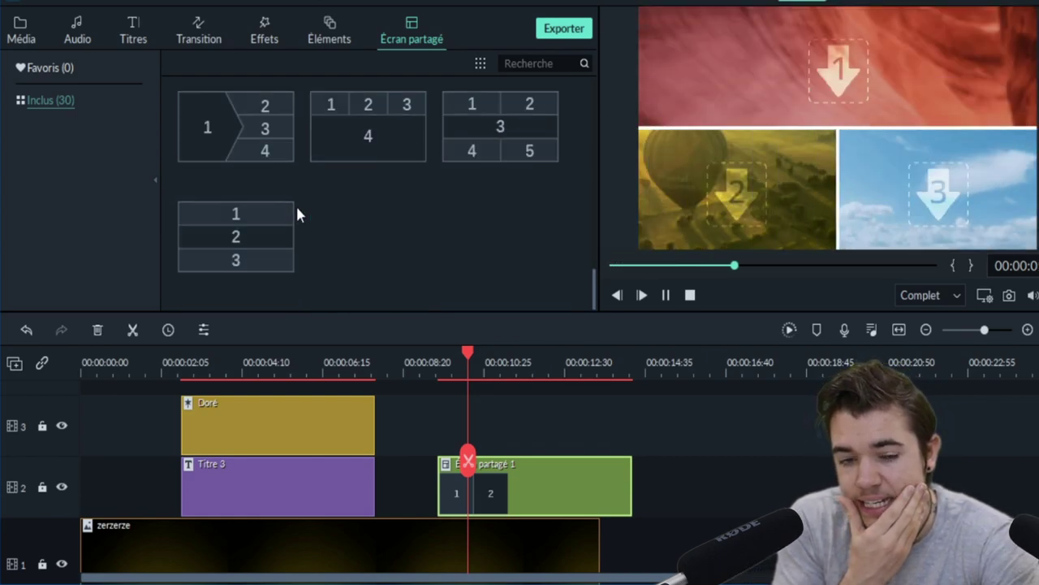
{"action": "left_click", "coordinate": [319, 140]}
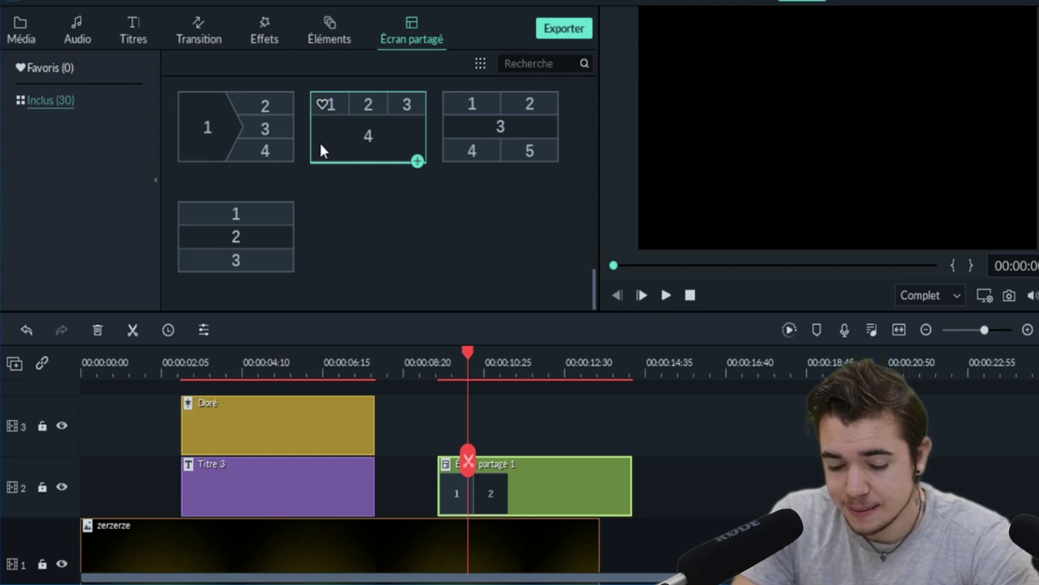
{"action": "left_click", "coordinate": [272, 113]}
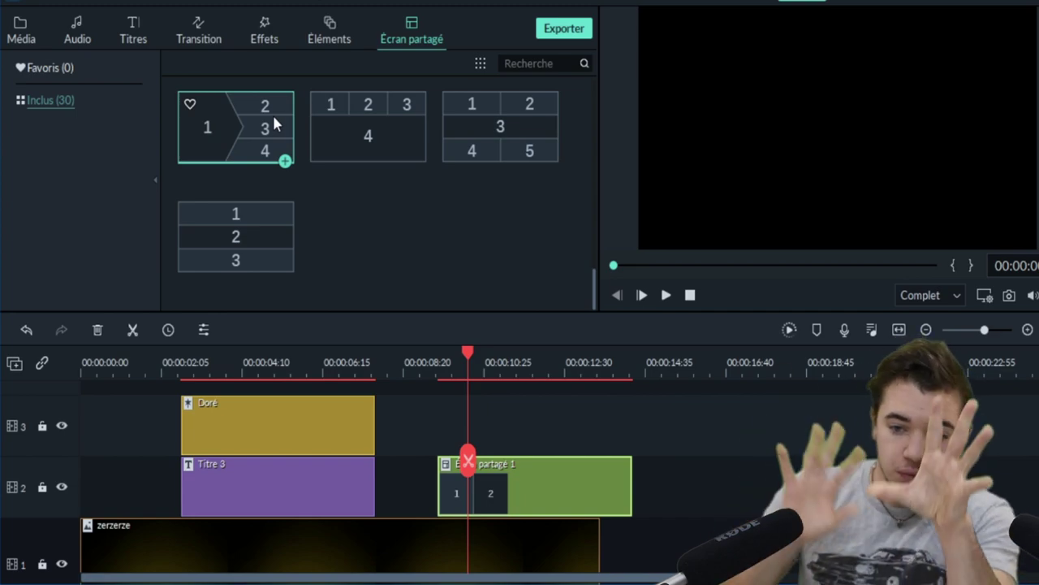
{"action": "left_click", "coordinate": [407, 137]}
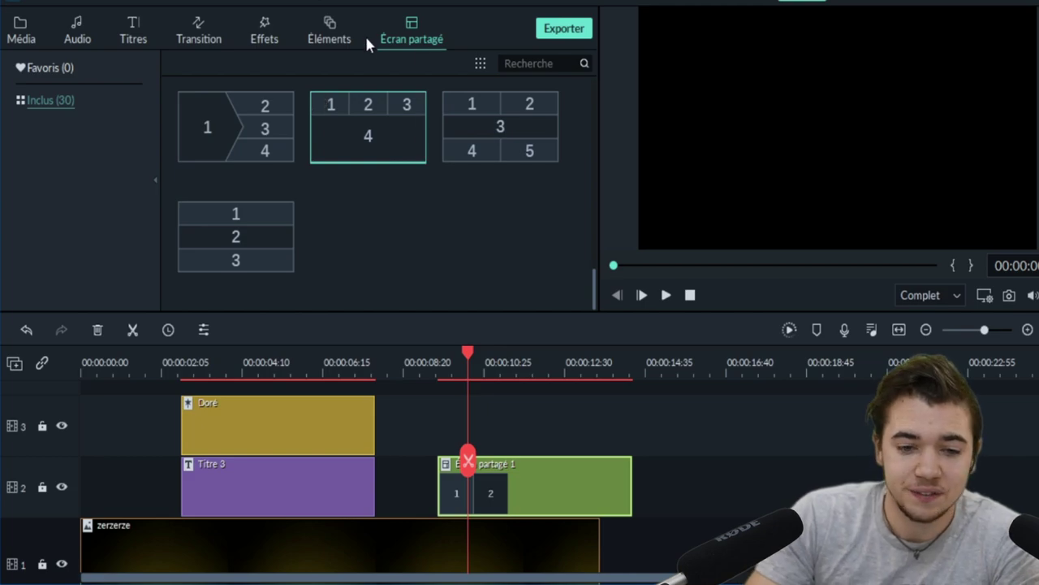
Step: Browse the elements library, add the Amour 3 element on track 3 above the split screen, and play it back
{"action": "left_click", "coordinate": [328, 31]}
{"action": "scroll", "coordinate": [351, 138], "scroll_direction": "down", "scroll_amount": 5}
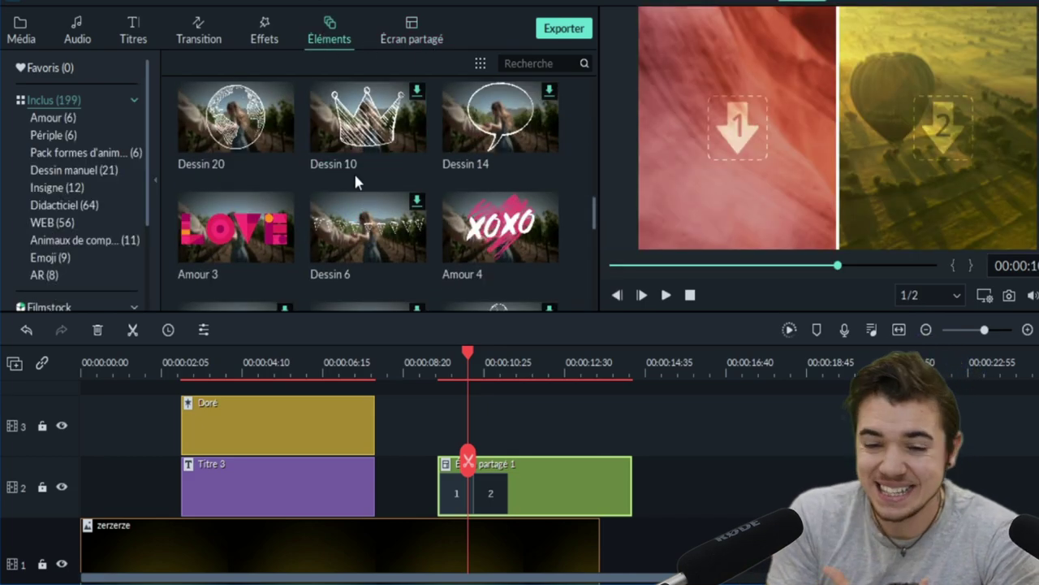
{"action": "scroll", "coordinate": [355, 182], "scroll_direction": "up", "scroll_amount": 3}
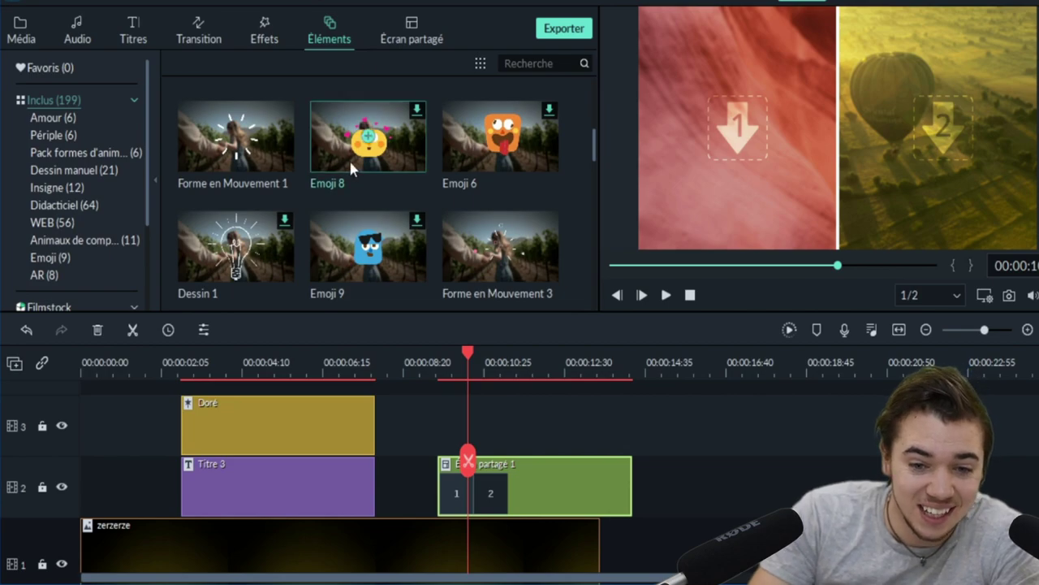
{"action": "scroll", "coordinate": [349, 178], "scroll_direction": "down", "scroll_amount": 8}
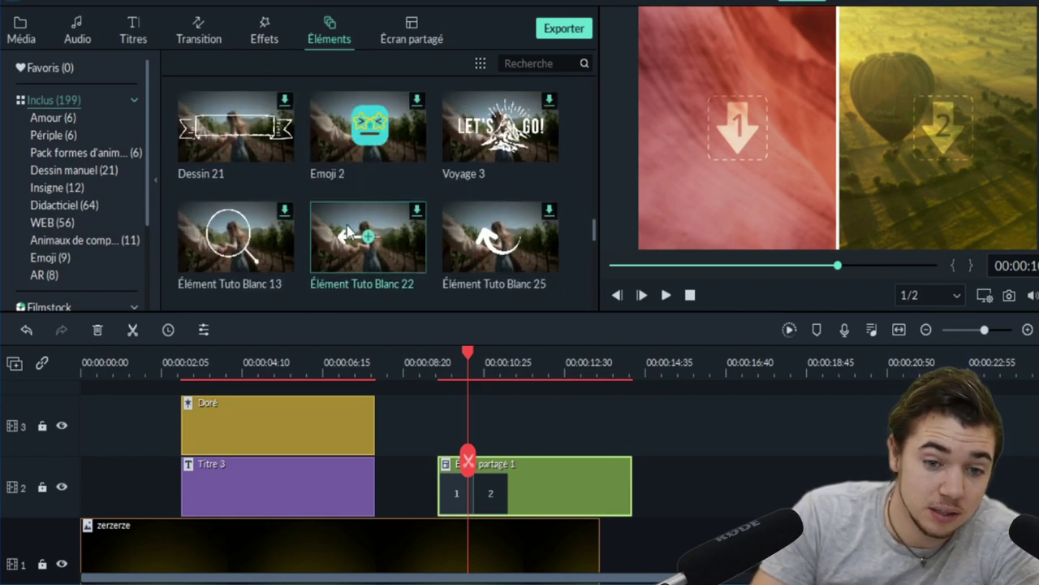
{"action": "scroll", "coordinate": [347, 230], "scroll_direction": "up", "scroll_amount": 5}
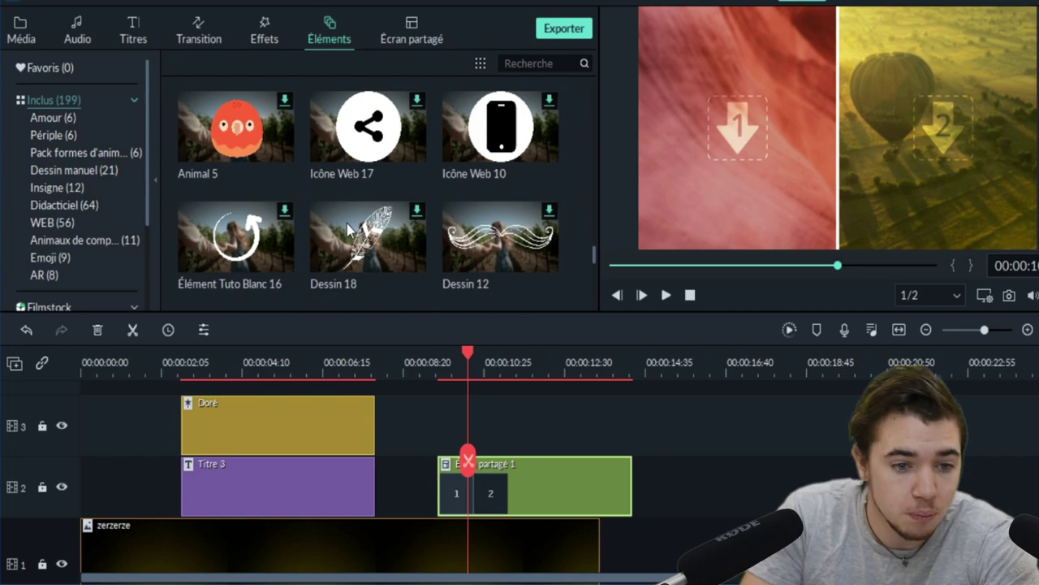
{"action": "scroll", "coordinate": [347, 231], "scroll_direction": "up", "scroll_amount": 5}
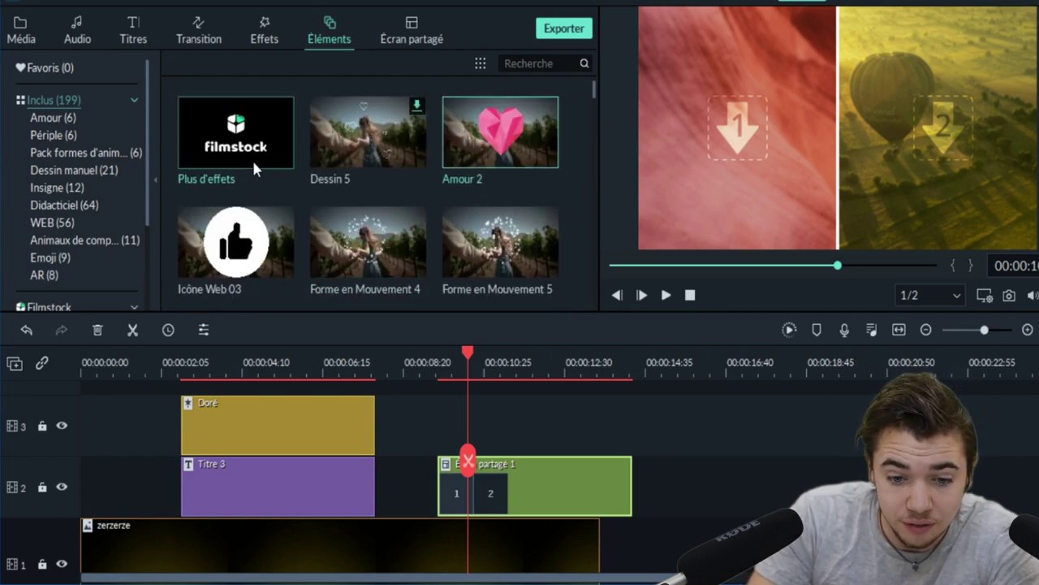
{"action": "left_click", "coordinate": [65, 119]}
{"action": "left_click_drag", "start_coordinate": [368, 134], "coordinate": [501, 445]}
{"action": "left_click", "coordinate": [664, 295]}
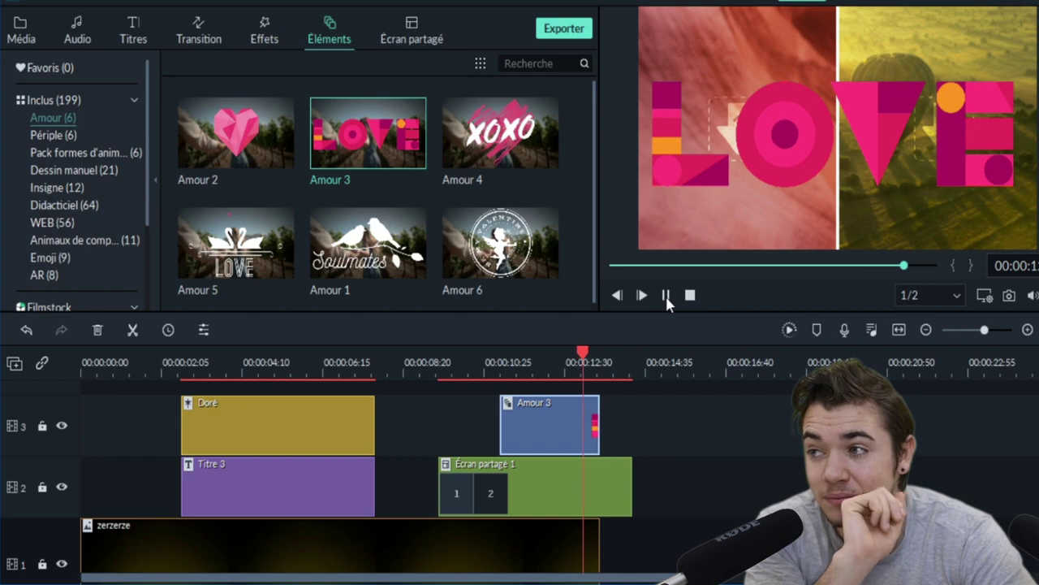
{"action": "left_click", "coordinate": [665, 294]}
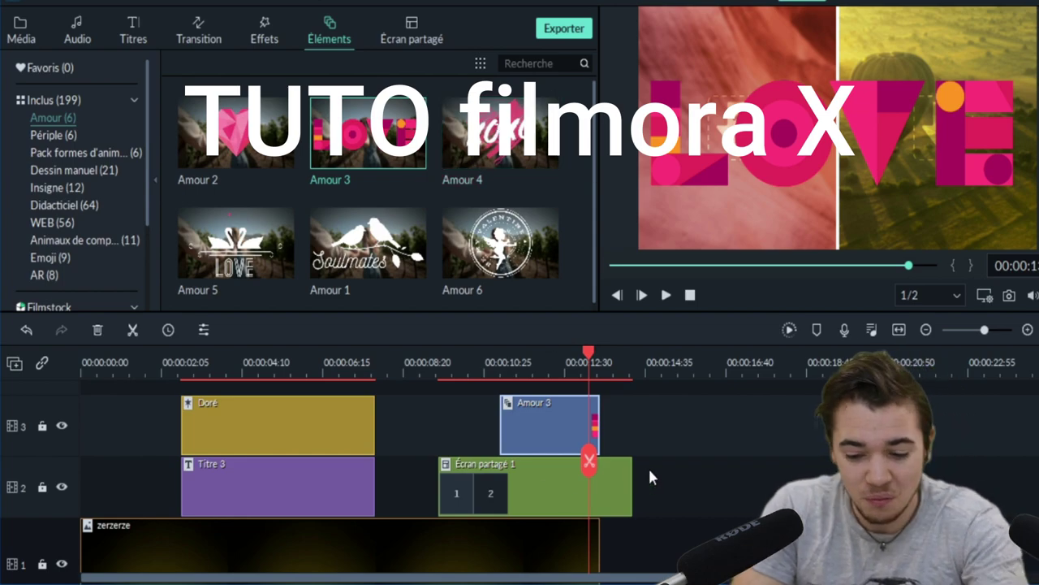
Step: Delete the split screen, Amour 3 element, Doré filter and title, keeping only the zerzerze background on track 1
{"action": "left_click", "coordinate": [549, 485]}
{"action": "key", "text": "Delete"}
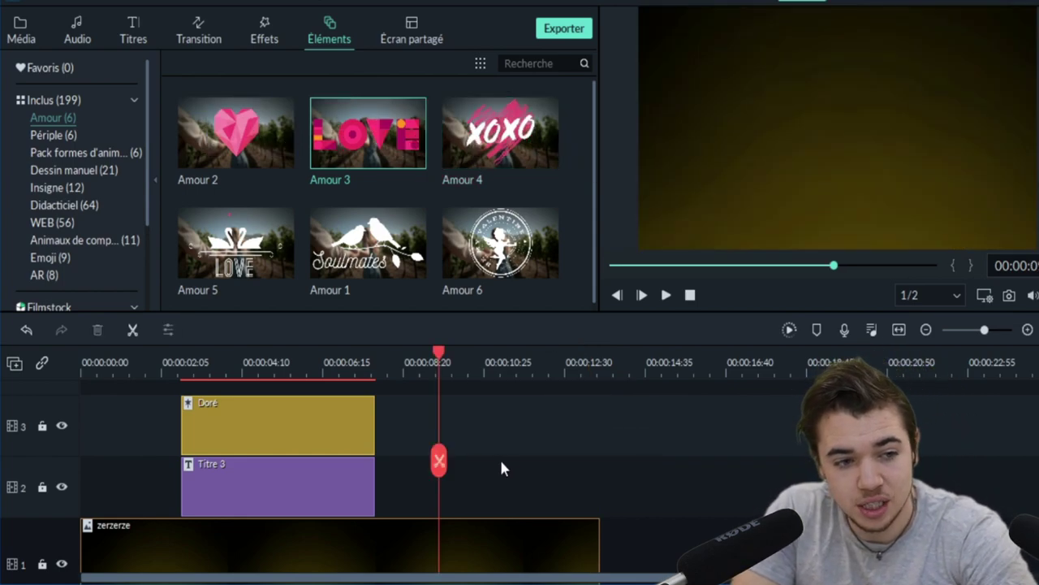
{"action": "left_click_drag", "start_coordinate": [408, 420], "coordinate": [288, 499]}
{"action": "key", "text": "Delete"}
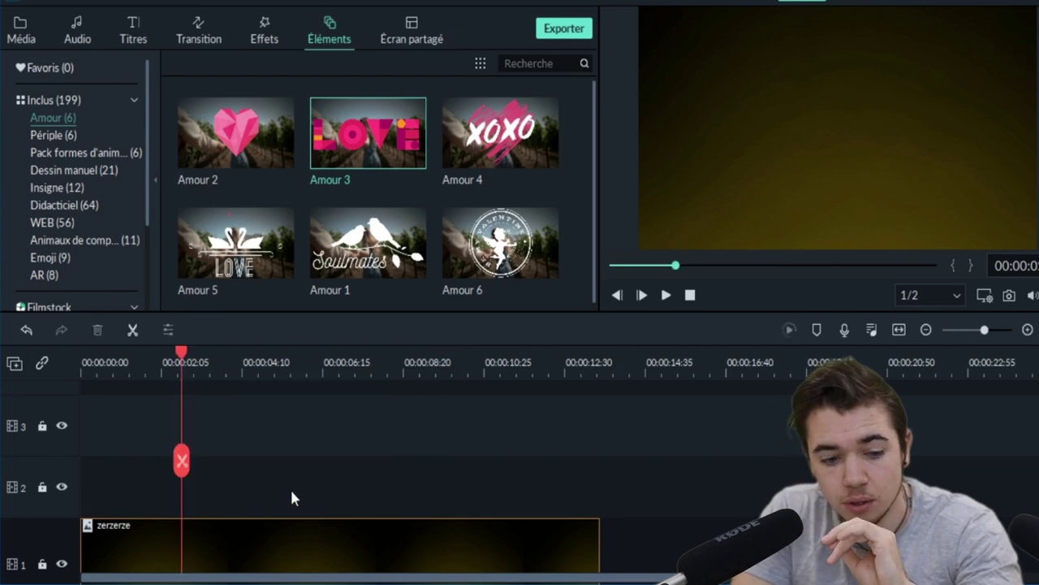
Step: Place Ma vidéo on track 2 above the background, split it near 00:00:08:20, and delete the part after the cut
{"action": "left_click", "coordinate": [22, 33]}
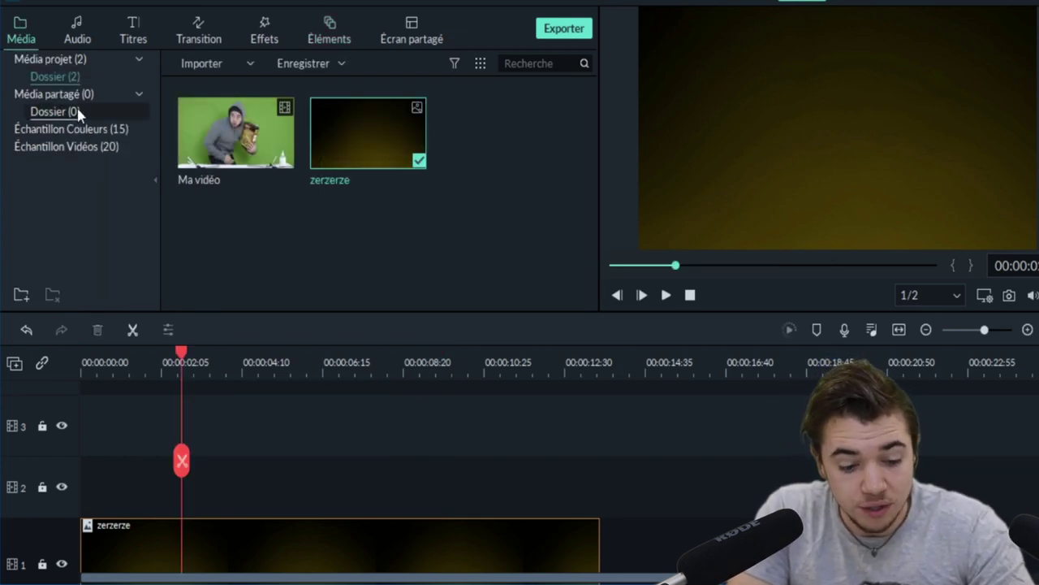
{"action": "left_click_drag", "start_coordinate": [207, 158], "coordinate": [168, 487]}
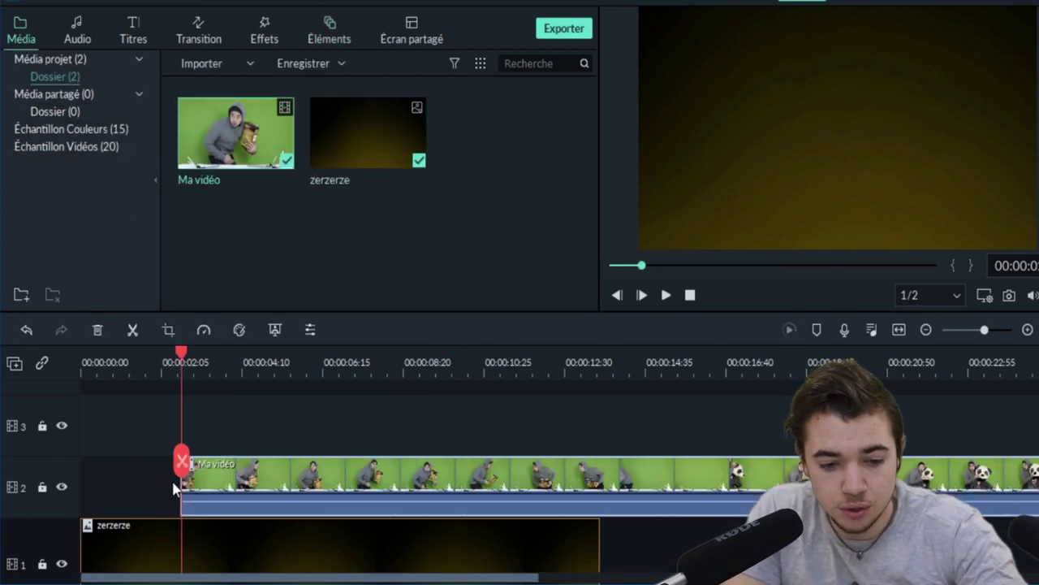
{"action": "left_click", "coordinate": [409, 365]}
{"action": "key", "text": "ctrl+b"}
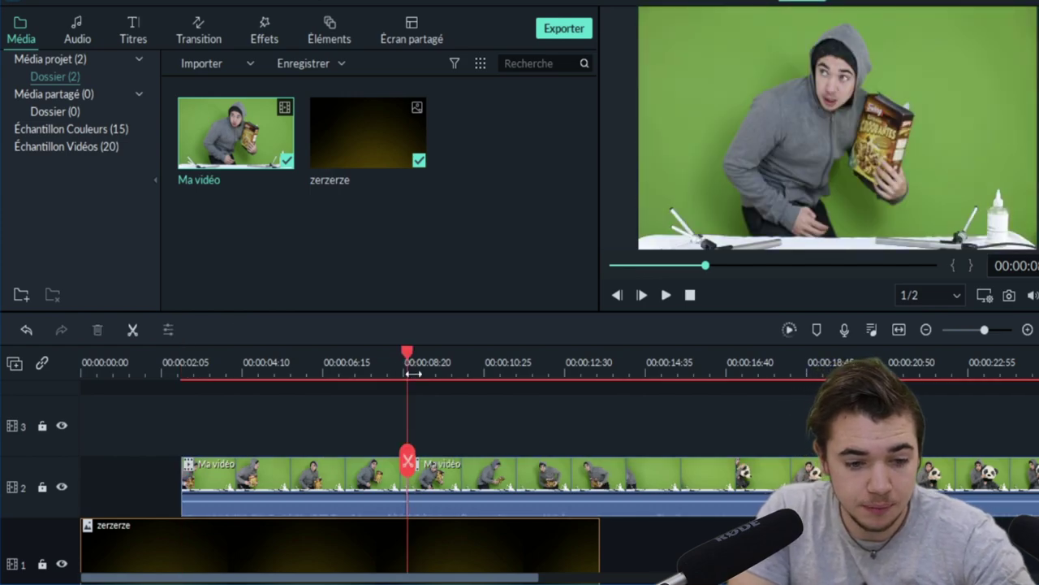
{"action": "left_click", "coordinate": [449, 477]}
{"action": "key", "text": "Delete"}
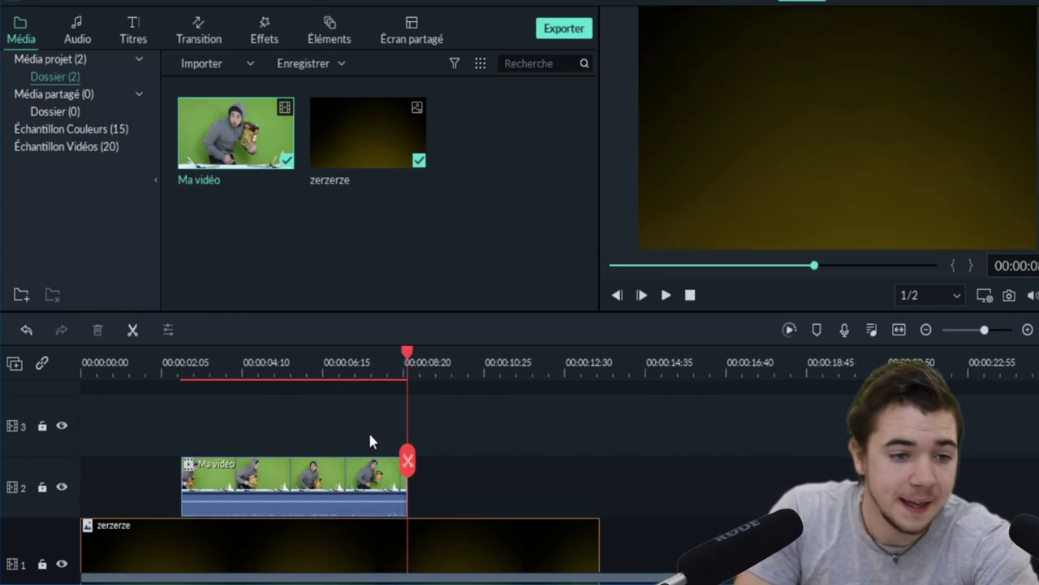
Step: Enable Chroma Key on the Ma vidéo clip with Décalage at 40 and Tolérance at 45 to remove the green background
{"action": "left_click", "coordinate": [313, 391]}
{"action": "double_click", "coordinate": [343, 460]}
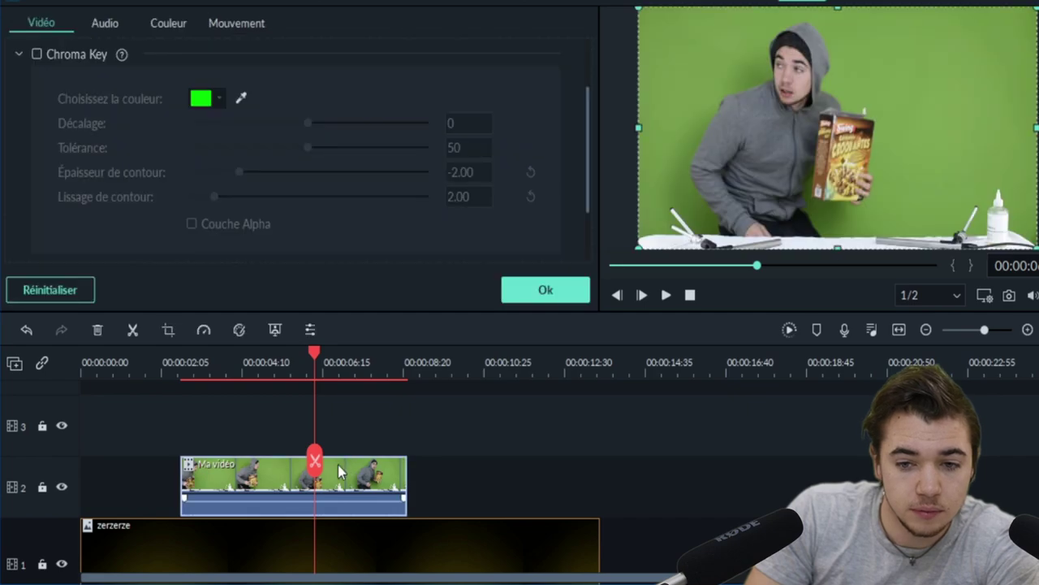
{"action": "left_click", "coordinate": [37, 55]}
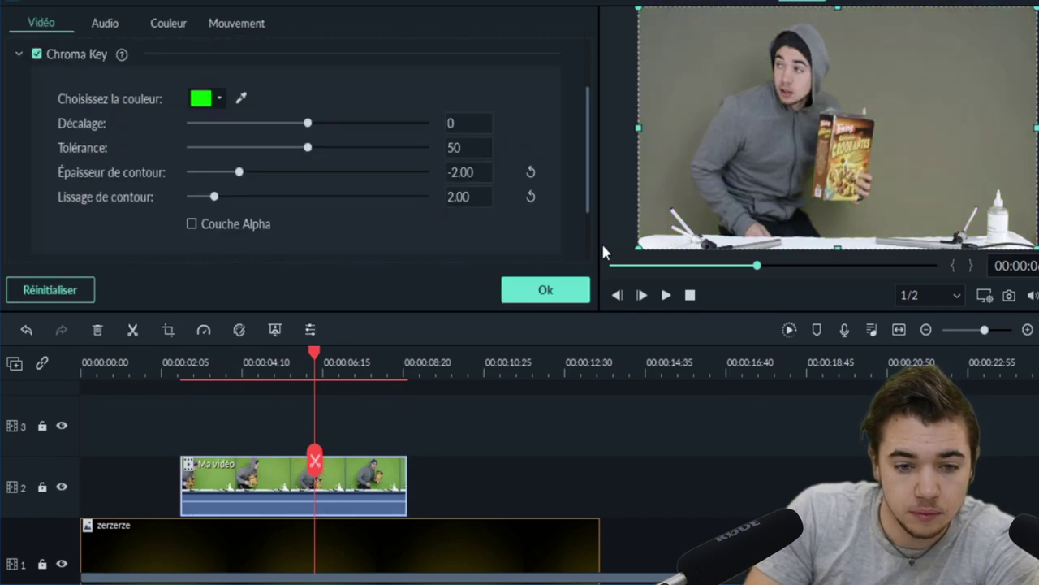
{"action": "left_click", "coordinate": [354, 123]}
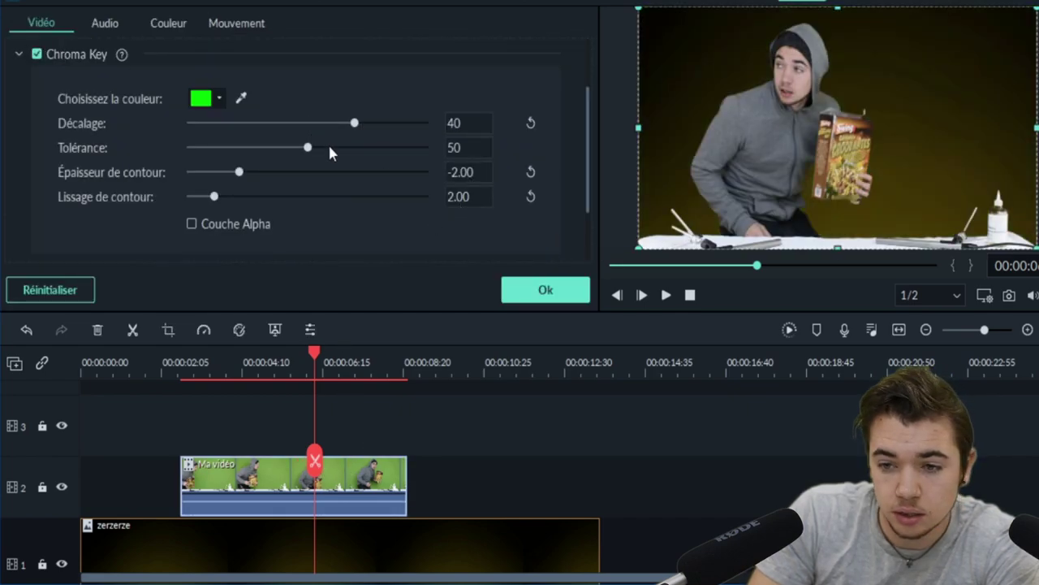
{"action": "left_click_drag", "start_coordinate": [311, 148], "coordinate": [295, 148]}
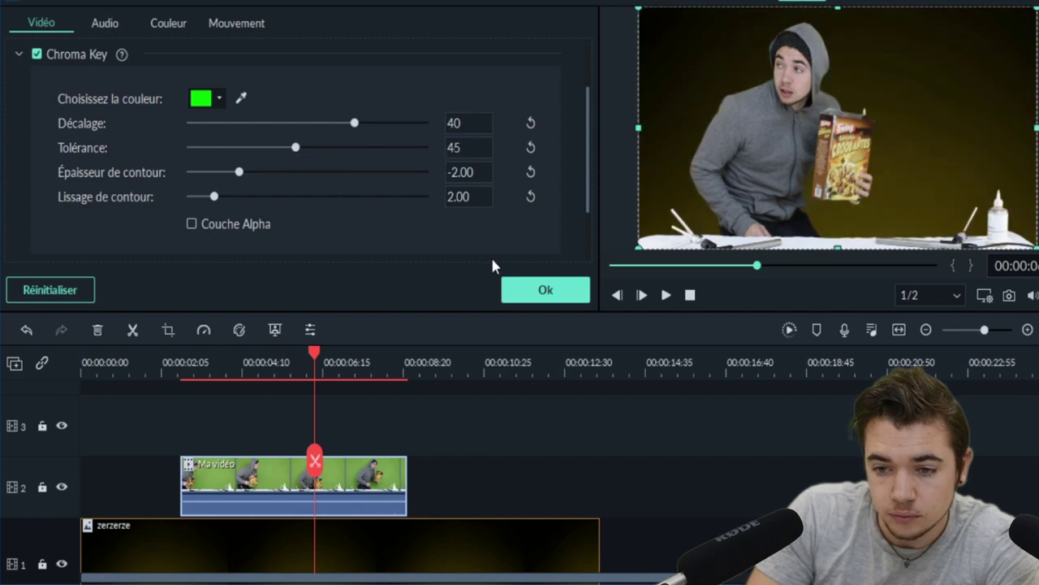
{"action": "left_click", "coordinate": [538, 288]}
Step: Enlarge and reposition the keyed clip so the table falls outside the frame, and split it at about five seconds
{"action": "left_click_drag", "start_coordinate": [949, 92], "coordinate": [936, 185]}
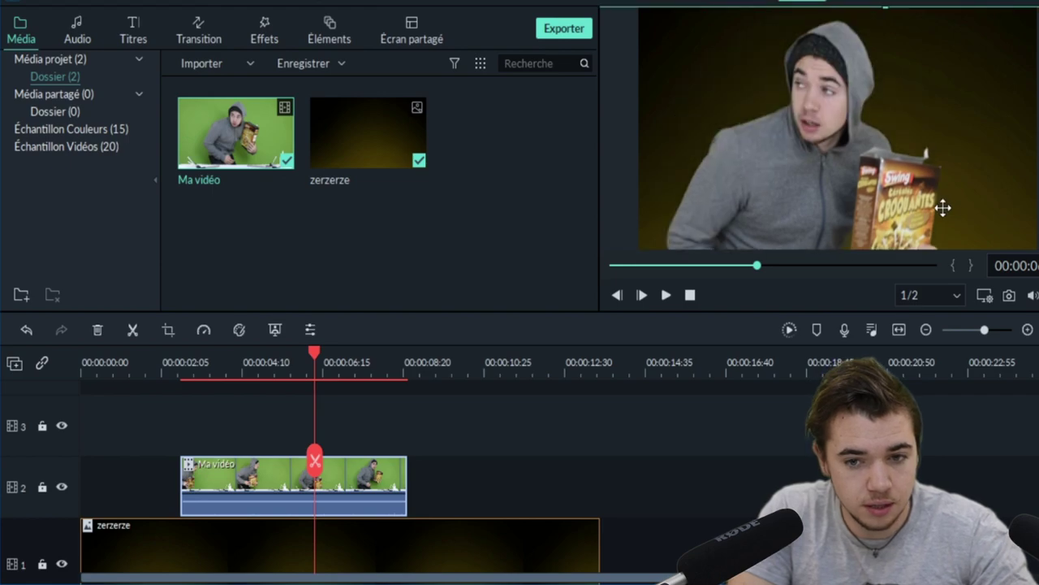
{"action": "left_click", "coordinate": [243, 365]}
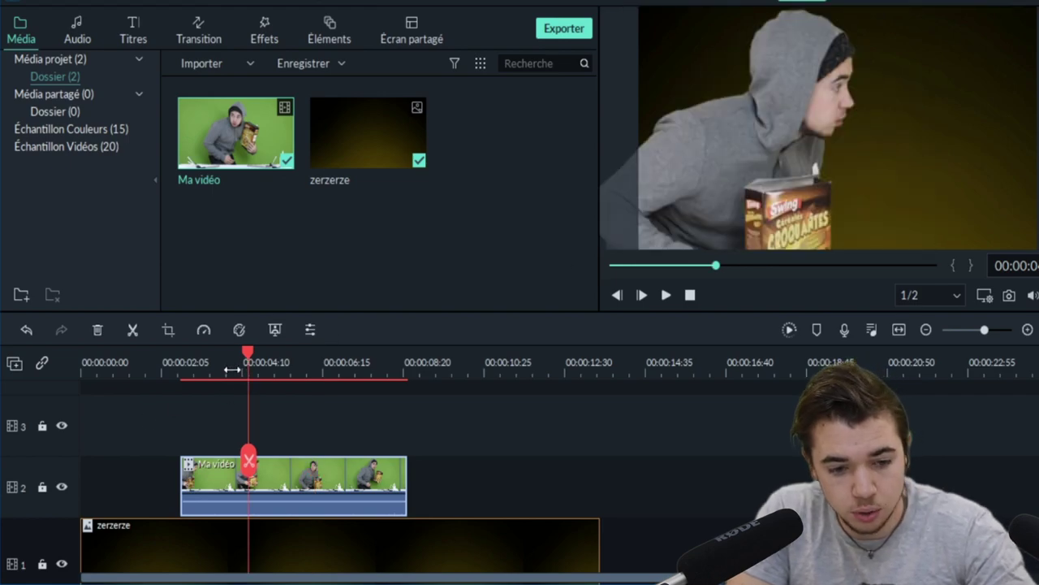
{"action": "key", "text": "space"}
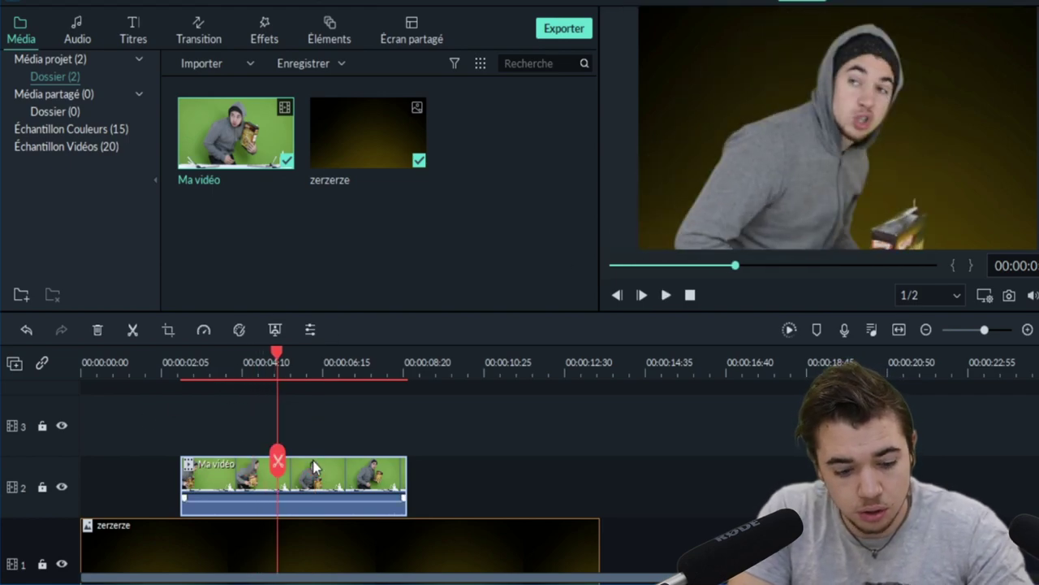
{"action": "key", "text": "ctrl+b"}
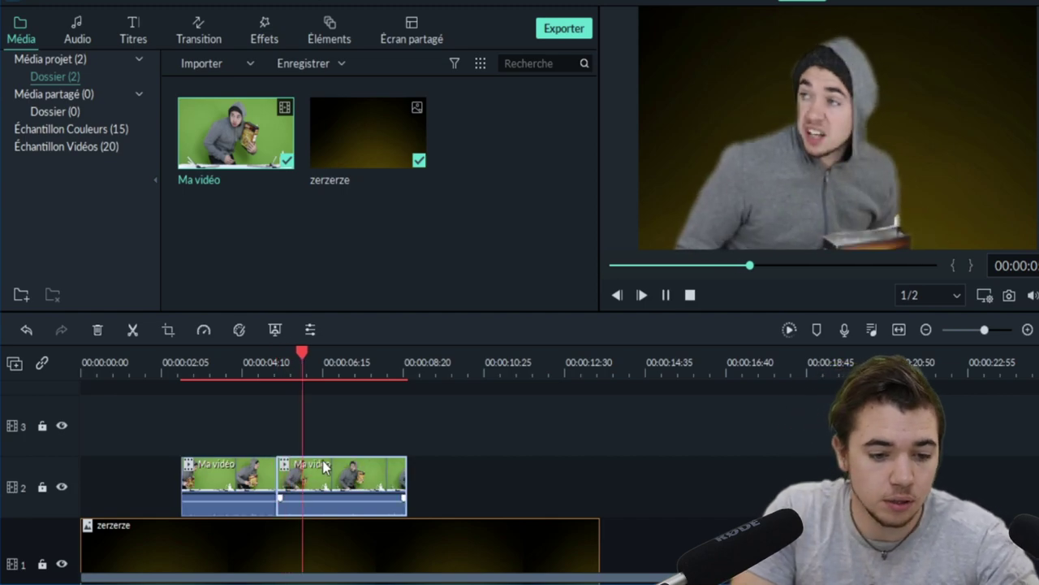
Step: Split the second Ma vidéo clip just after 00:00:06:15, delete the section between the two cuts, and play the join
{"action": "key", "text": "space"}
{"action": "key", "text": "ctrl+b"}
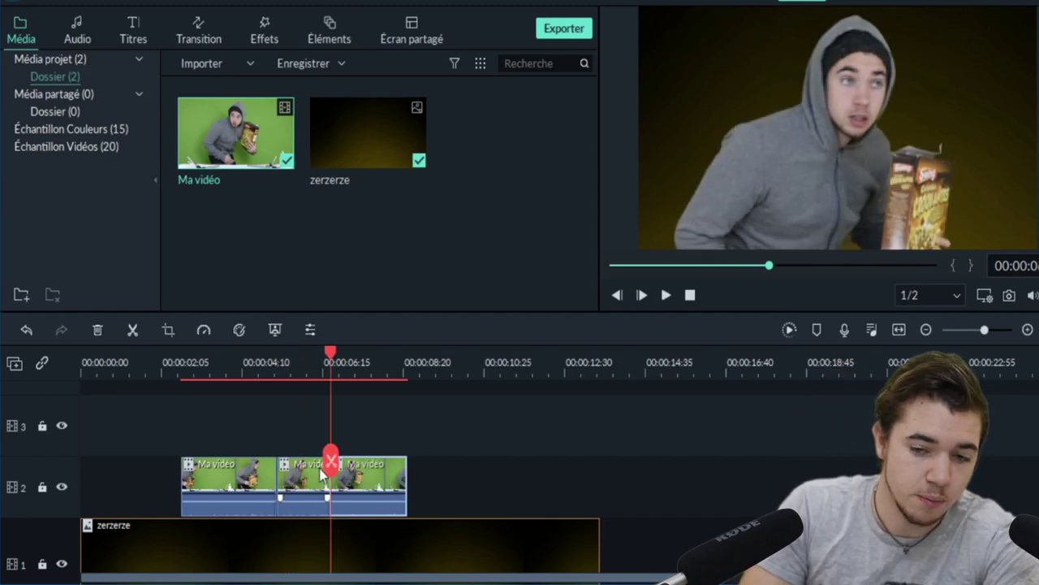
{"action": "left_click", "coordinate": [315, 479]}
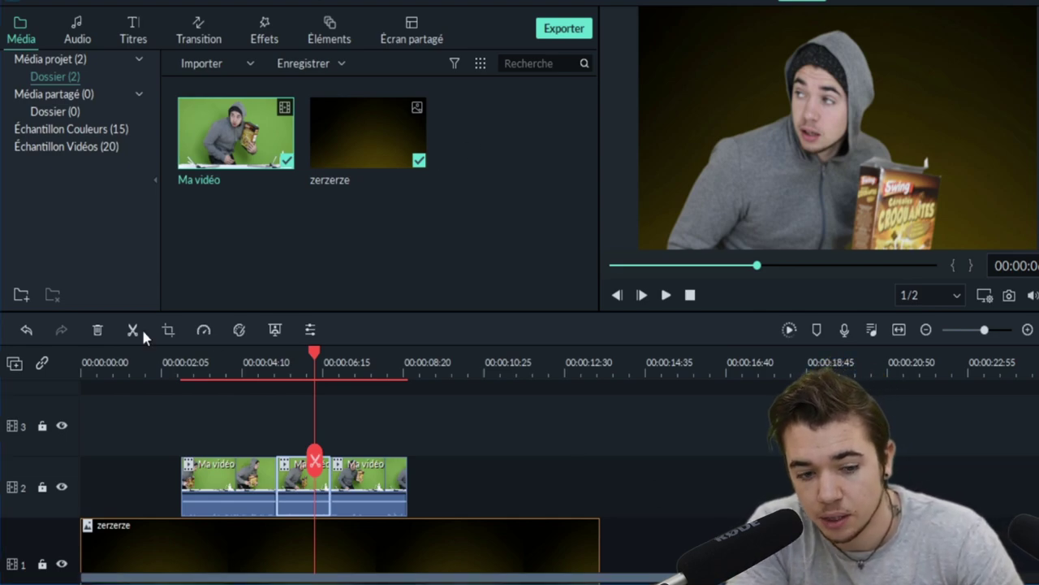
{"action": "left_click", "coordinate": [187, 367]}
{"action": "key", "text": "space"}
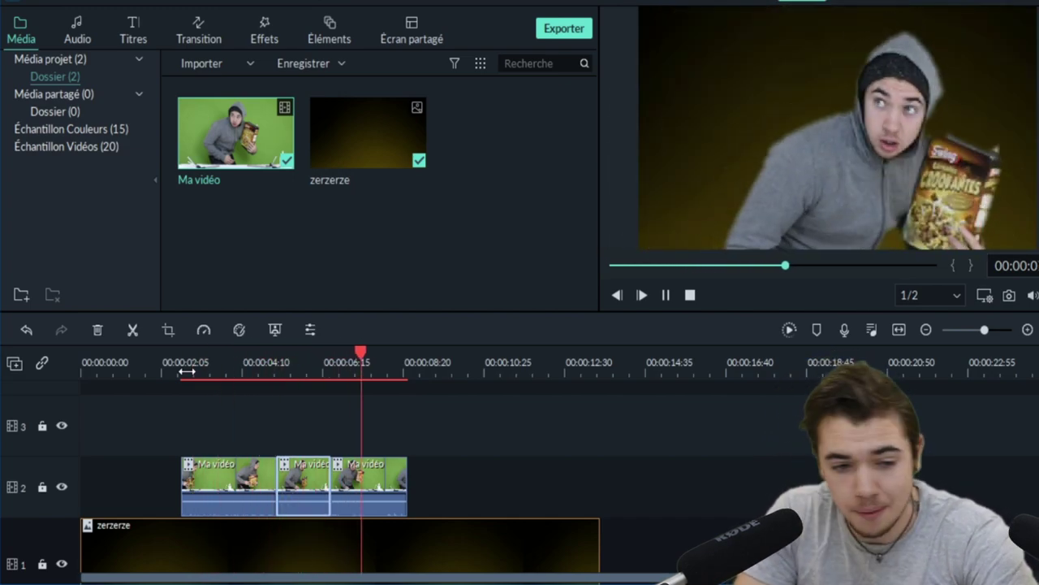
{"action": "key", "text": "space"}
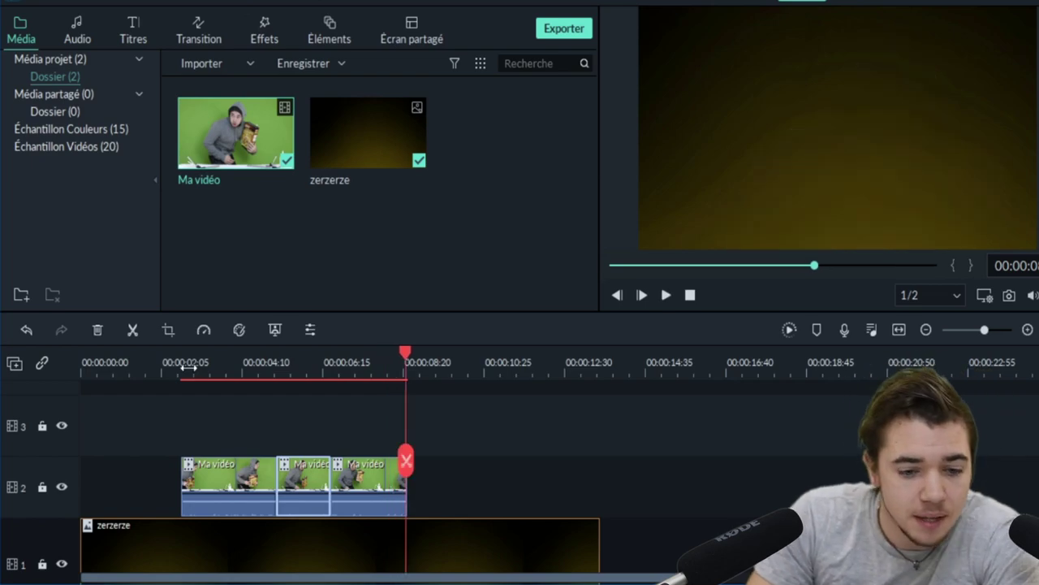
{"action": "key", "text": "Delete"}
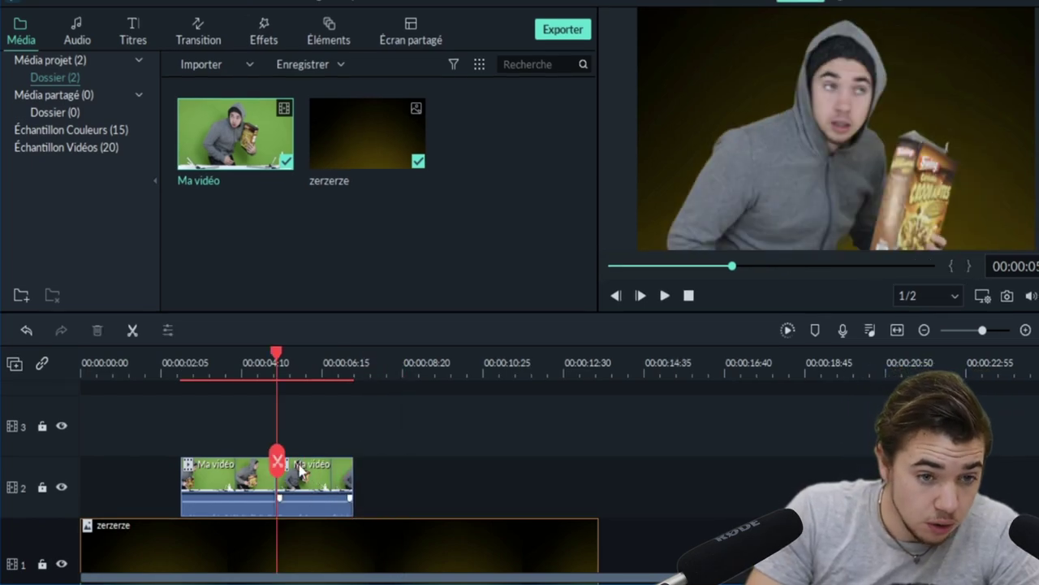
{"action": "key", "text": "space"}
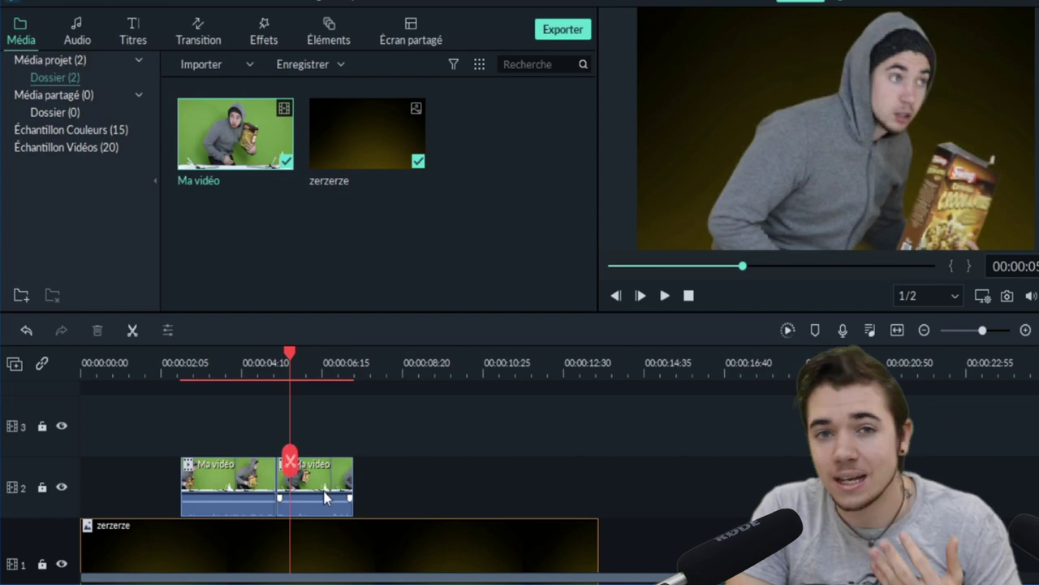
Step: Raise the audio volume of the second Ma vidéo clip to 12 dB
{"action": "scroll", "coordinate": [324, 497], "scroll_direction": "down", "scroll_amount": 2}
{"action": "double_click", "coordinate": [308, 406]}
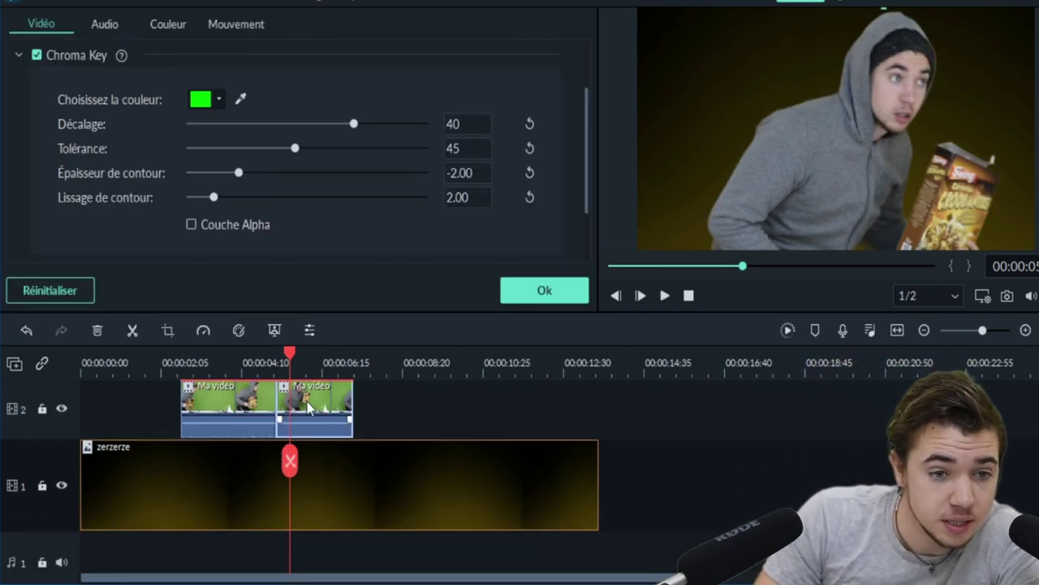
{"action": "left_click", "coordinate": [242, 400]}
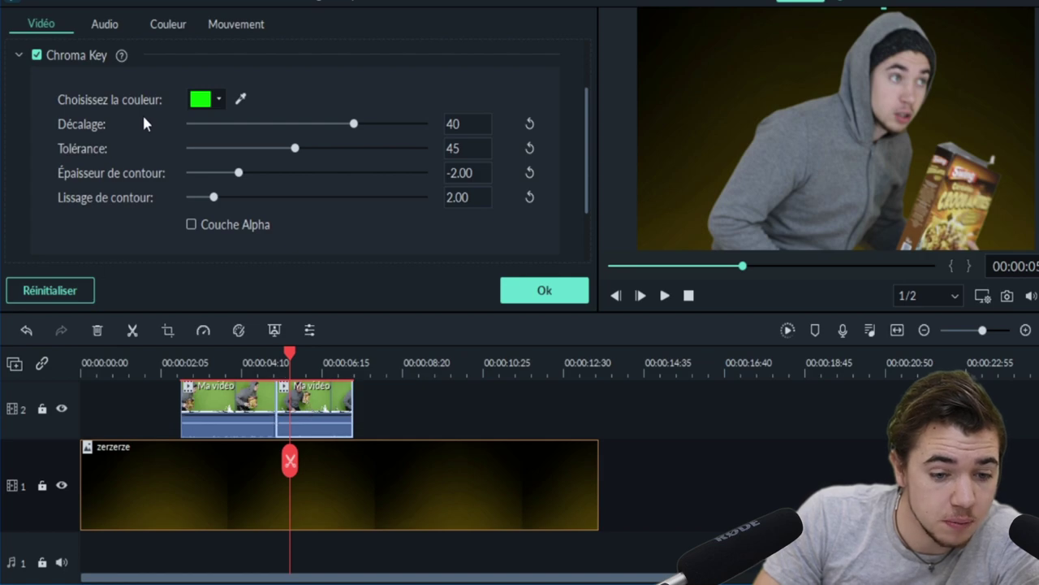
{"action": "left_click", "coordinate": [106, 23]}
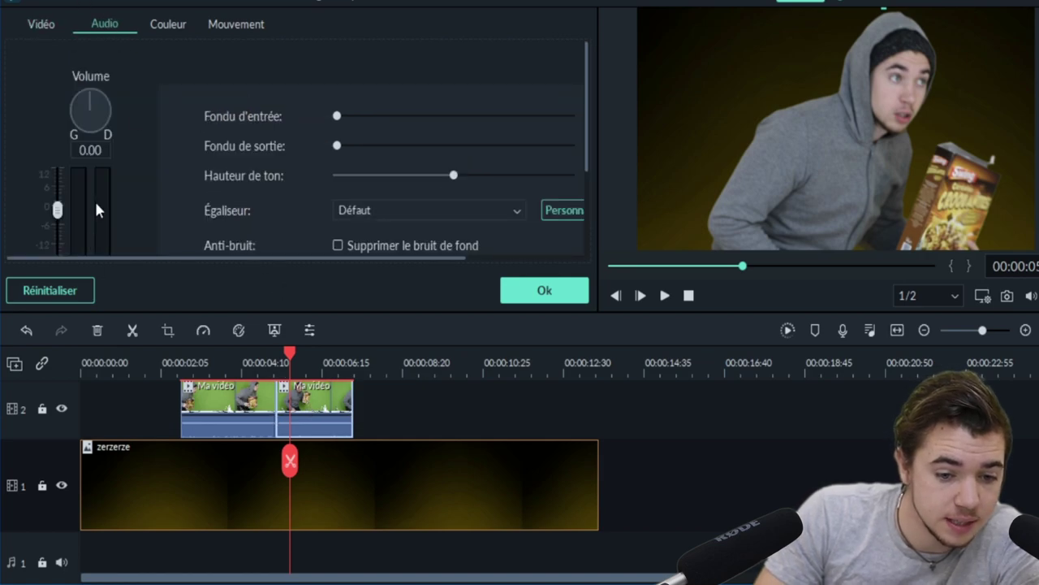
{"action": "scroll", "coordinate": [94, 199], "scroll_direction": "down", "scroll_amount": 3}
{"action": "left_click_drag", "start_coordinate": [57, 75], "coordinate": [69, 37]}
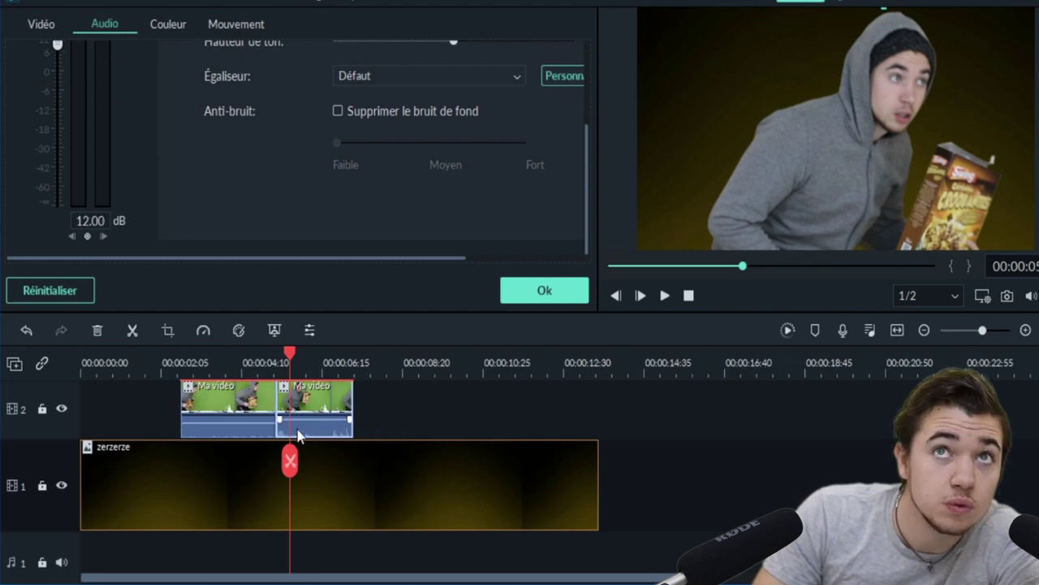
{"action": "mouse_move", "coordinate": [57, 43]}
{"action": "left_mouse_down"}
{"action": "mouse_move", "coordinate": [44, 204]}
{"action": "mouse_move", "coordinate": [57, 43]}
{"action": "left_mouse_up"}
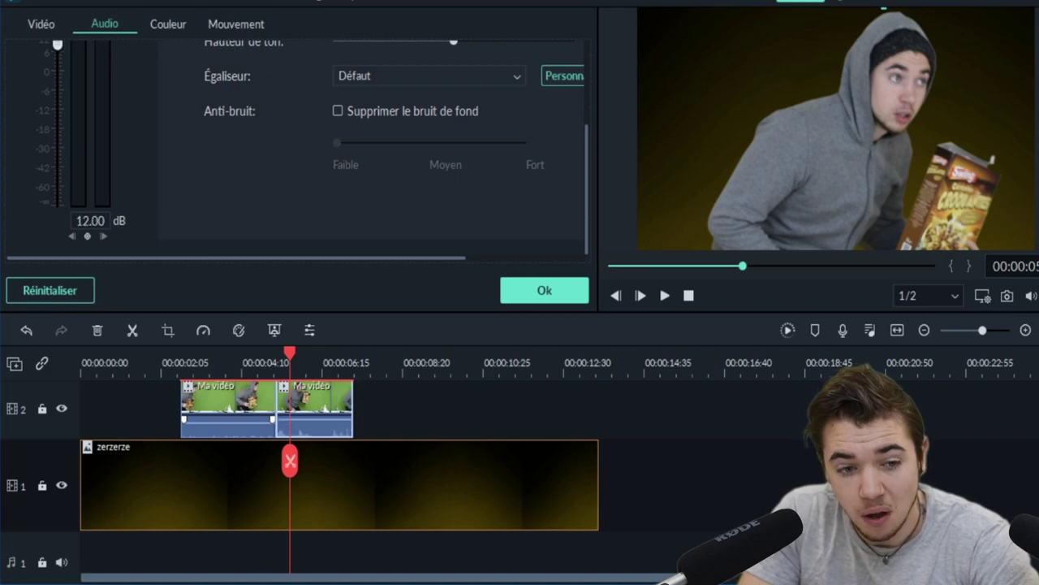
Step: Raise the Hauteur de ton of the second Ma vidéo clip close to its maximum
{"action": "scroll", "coordinate": [364, 184], "scroll_direction": "up", "scroll_amount": 3}
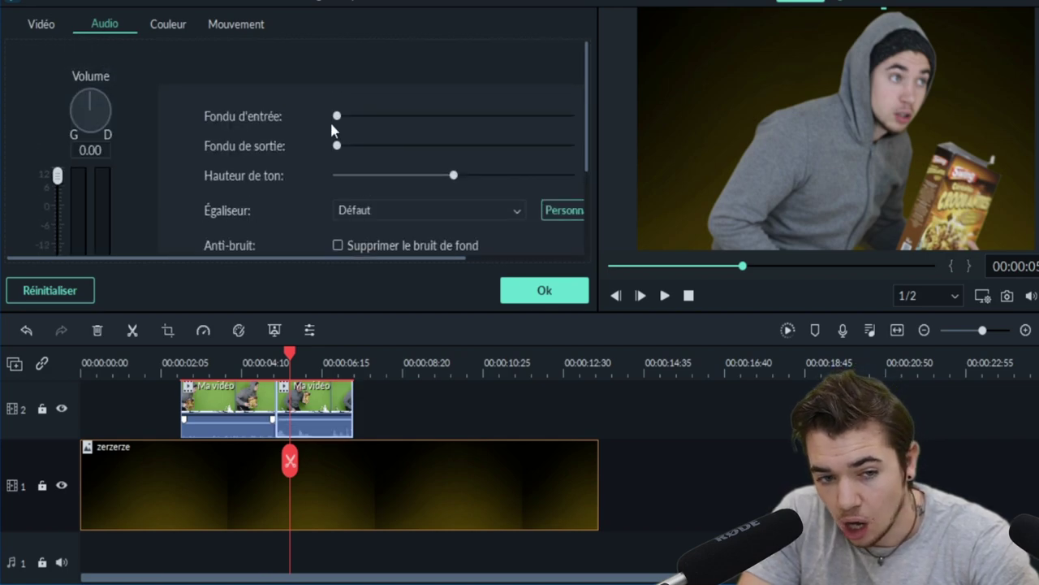
{"action": "scroll", "coordinate": [390, 162], "scroll_direction": "down", "scroll_amount": 2}
{"action": "left_click_drag", "start_coordinate": [448, 123], "coordinate": [427, 123]}
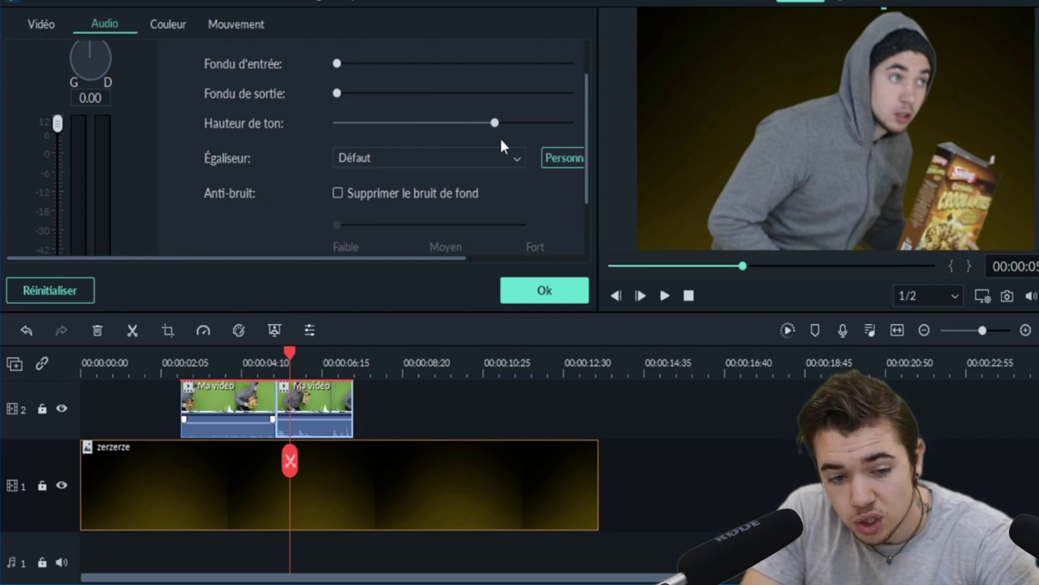
{"action": "left_click", "coordinate": [557, 132]}
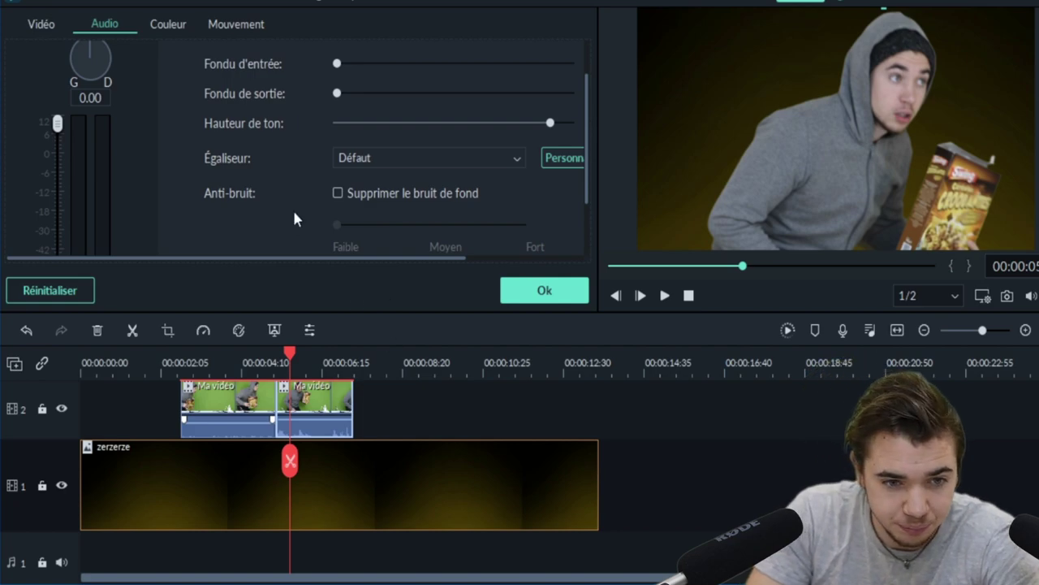
Step: Review the clip's noise-reduction options, Mouvement presets, and Couleur and Vidéo settings, then confirm the clip's changes
{"action": "scroll", "coordinate": [292, 207], "scroll_direction": "down", "scroll_amount": 3}
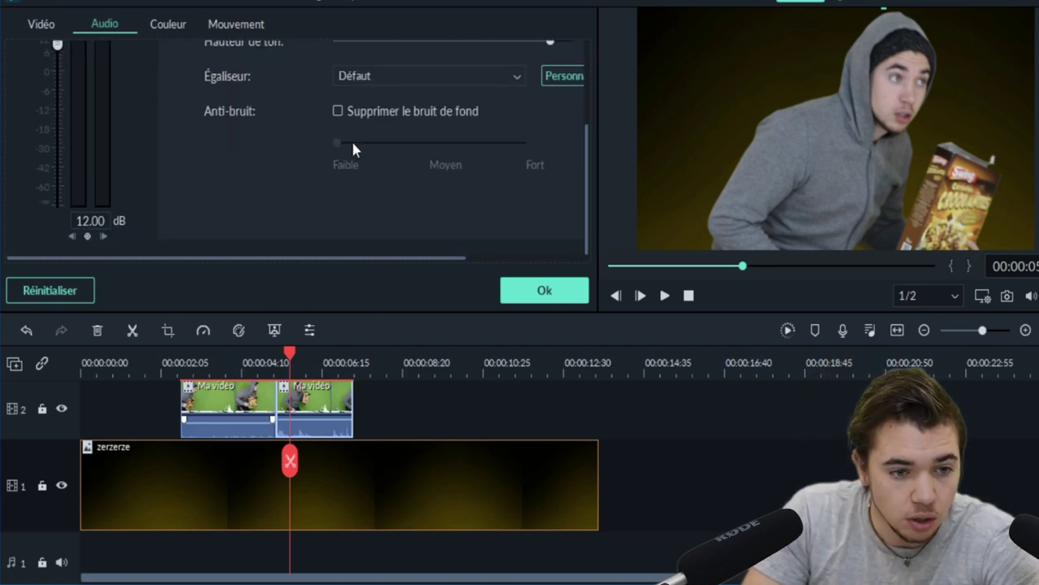
{"action": "scroll", "coordinate": [357, 140], "scroll_direction": "up", "scroll_amount": 4}
{"action": "left_click", "coordinate": [220, 26]}
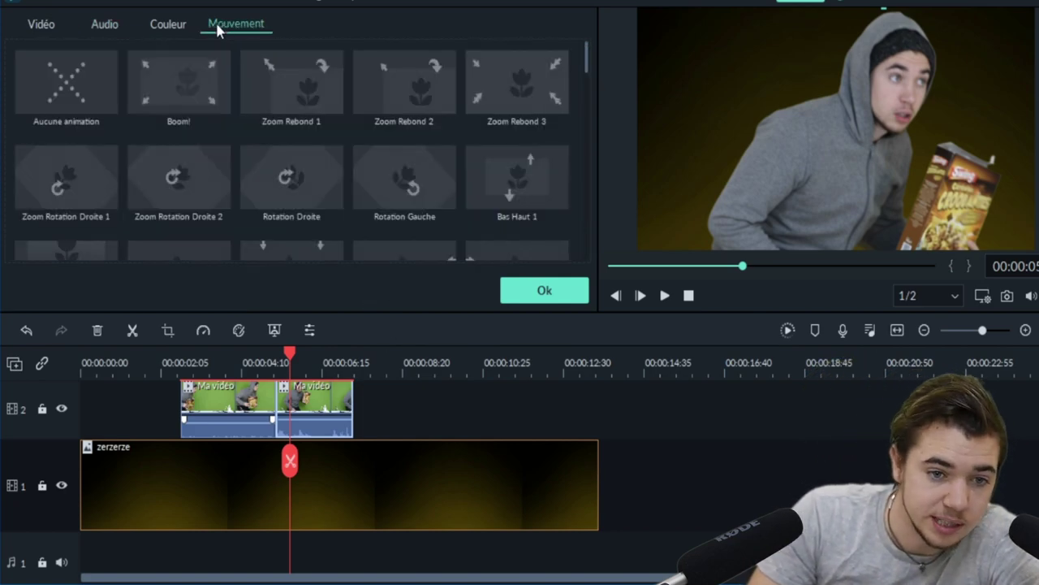
{"action": "left_click", "coordinate": [171, 23]}
{"action": "left_click", "coordinate": [65, 26]}
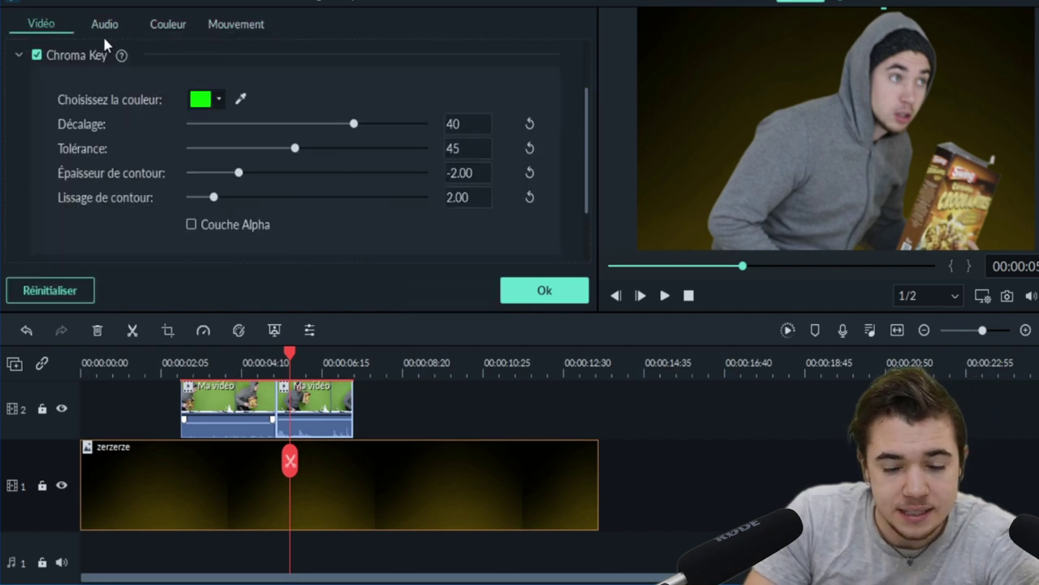
{"action": "left_click", "coordinate": [234, 25]}
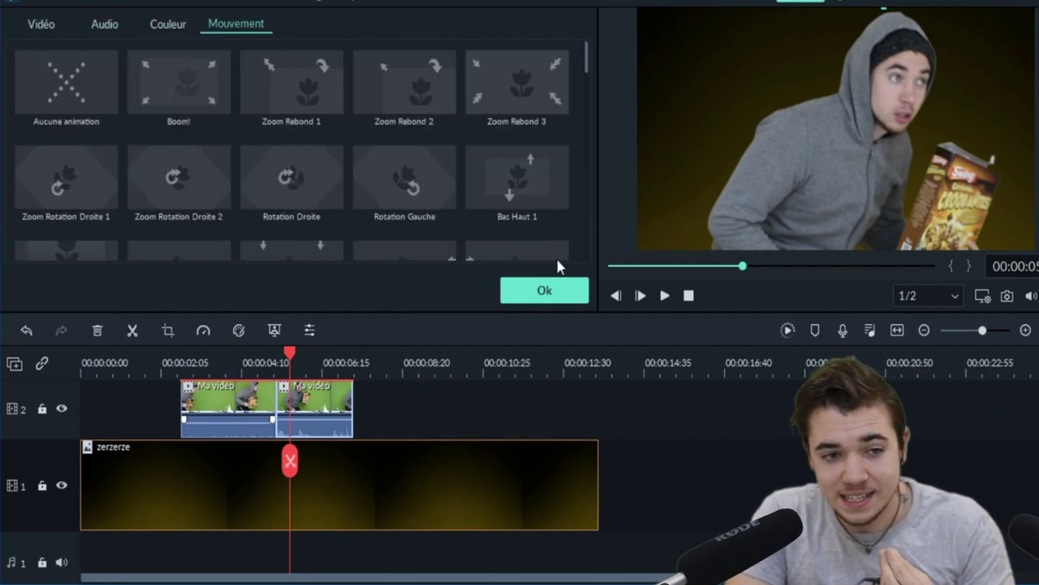
{"action": "left_click", "coordinate": [581, 290]}
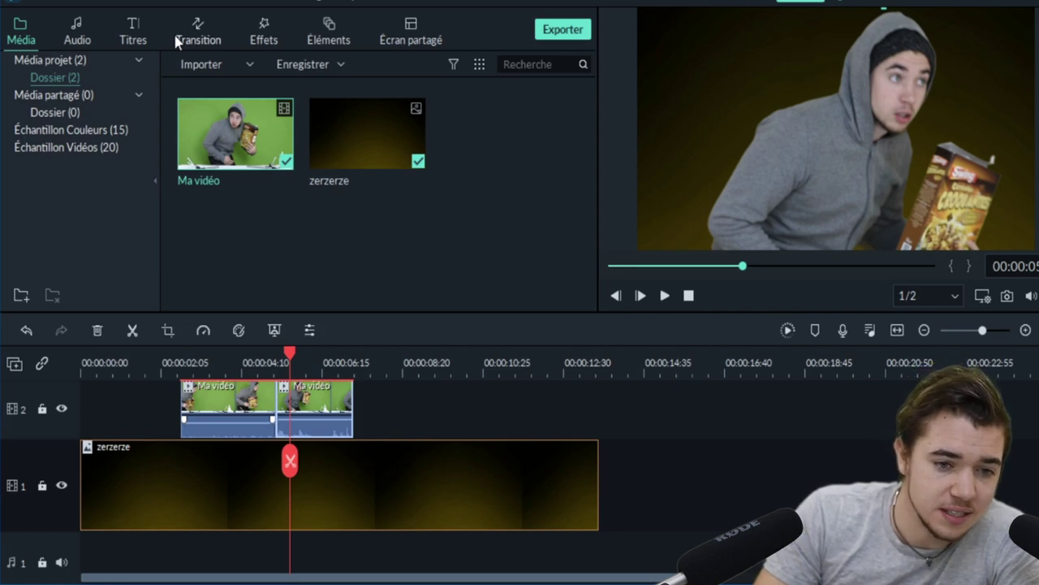
Step: Browse the available transitions and play the end of the second Ma vidéo clip
{"action": "left_click", "coordinate": [210, 33]}
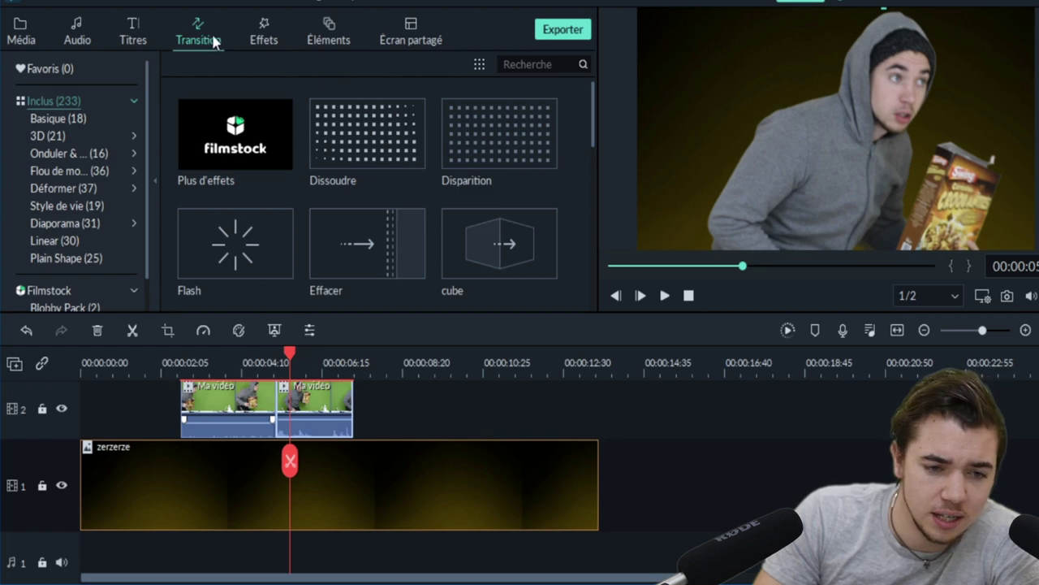
{"action": "scroll", "coordinate": [363, 126], "scroll_direction": "down", "scroll_amount": 5}
{"action": "scroll", "coordinate": [402, 195], "scroll_direction": "up", "scroll_amount": 5}
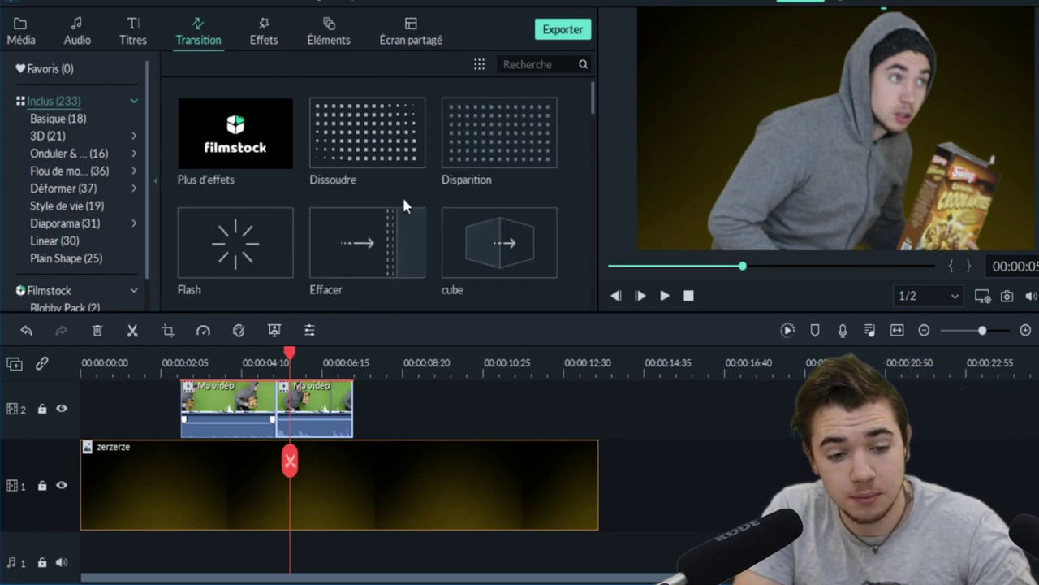
{"action": "left_click", "coordinate": [28, 38]}
{"action": "left_click", "coordinate": [325, 362]}
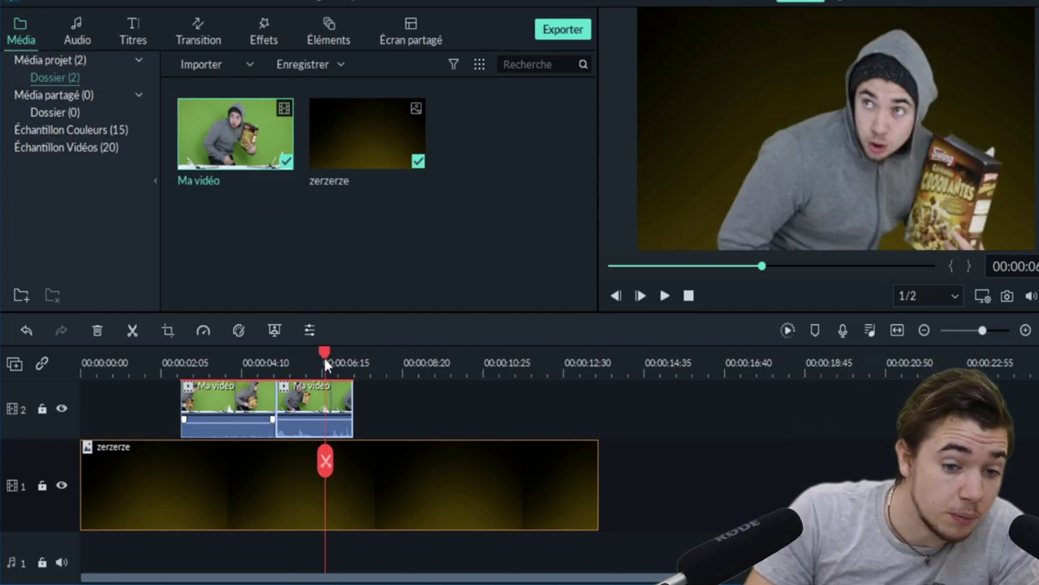
{"action": "key", "text": "space"}
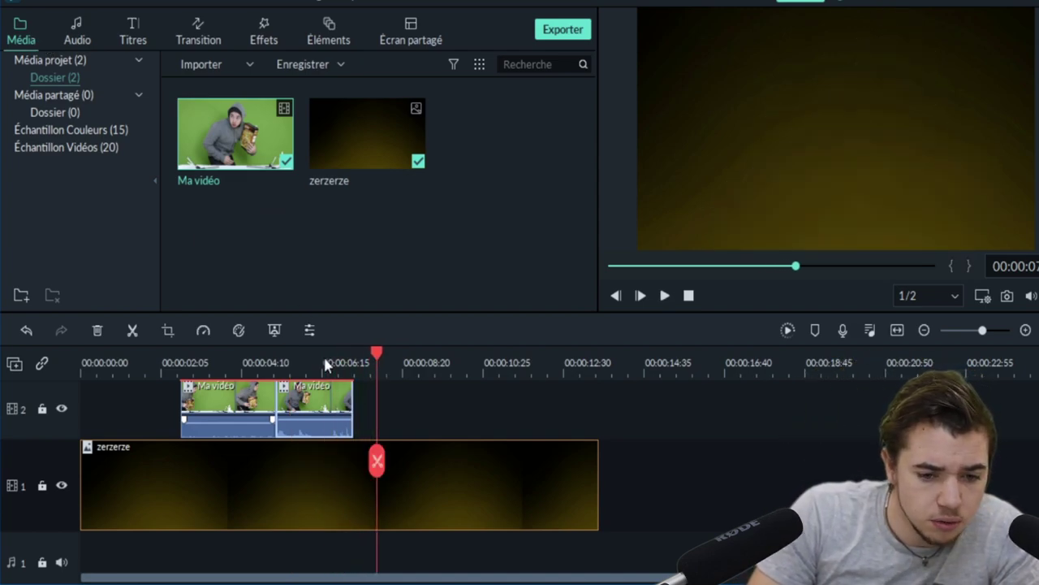
Step: Apply the Dissoudre transition to the end of the second Ma vidéo clip, shorten it, and preview the result
{"action": "left_click", "coordinate": [191, 28]}
{"action": "left_click_drag", "start_coordinate": [349, 139], "coordinate": [347, 398]}
{"action": "left_click_drag", "start_coordinate": [283, 418], "coordinate": [283, 418]}
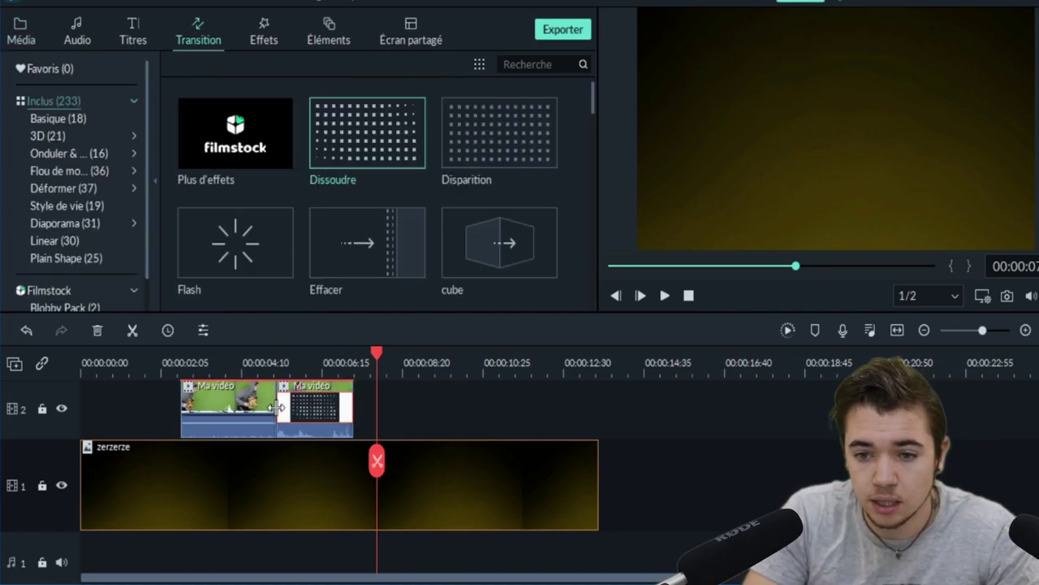
{"action": "left_click", "coordinate": [327, 363]}
{"action": "key", "text": "space"}
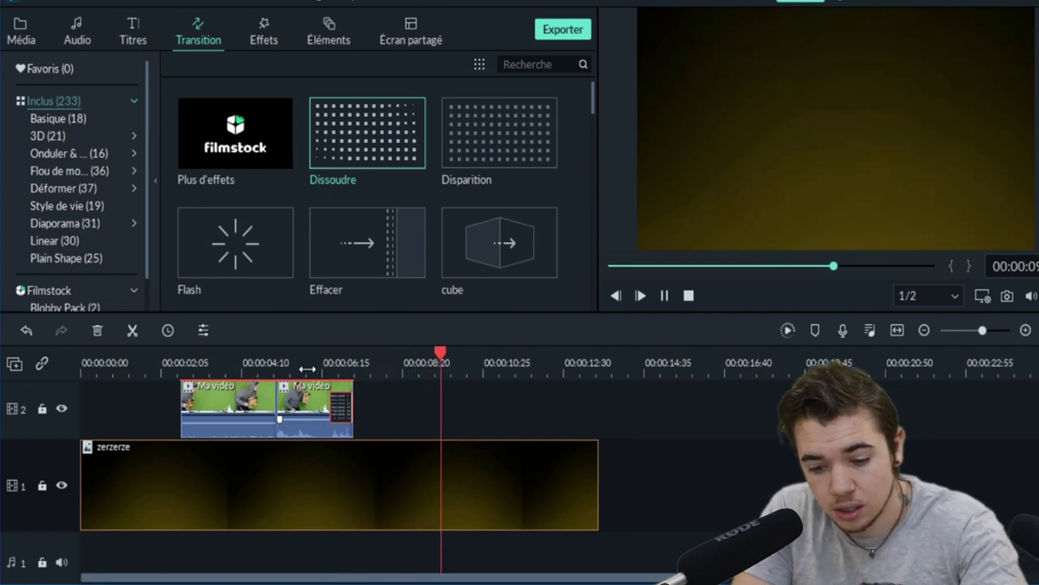
{"action": "left_click", "coordinate": [307, 369]}
{"action": "key", "text": "space"}
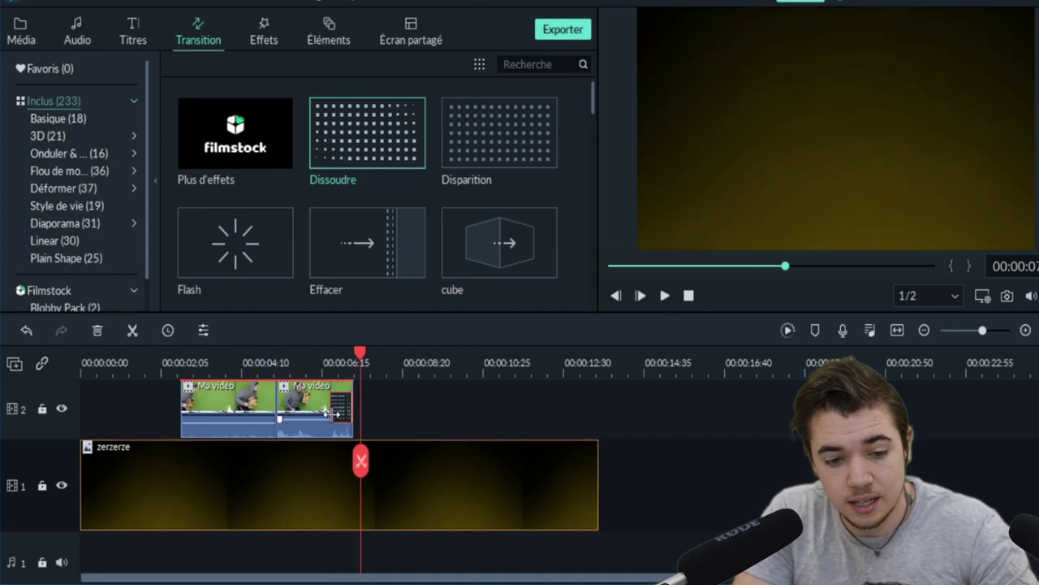
Step: Delete the Dissoudre transition, play the clip's ending without it, and reapply Dissoudre to the end of the second clip
{"action": "key", "text": "Delete"}
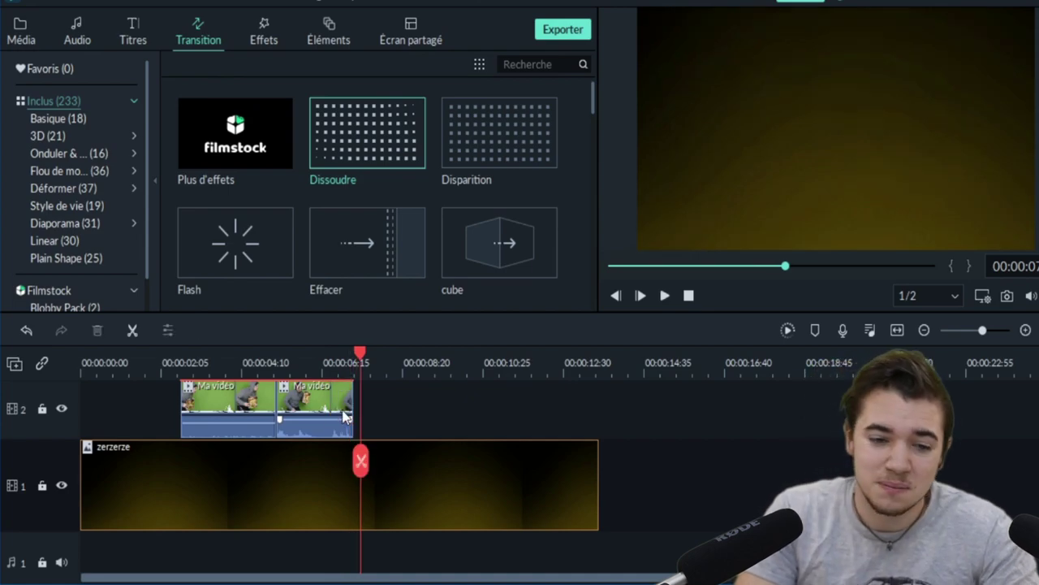
{"action": "left_click", "coordinate": [337, 369]}
{"action": "key", "text": "space"}
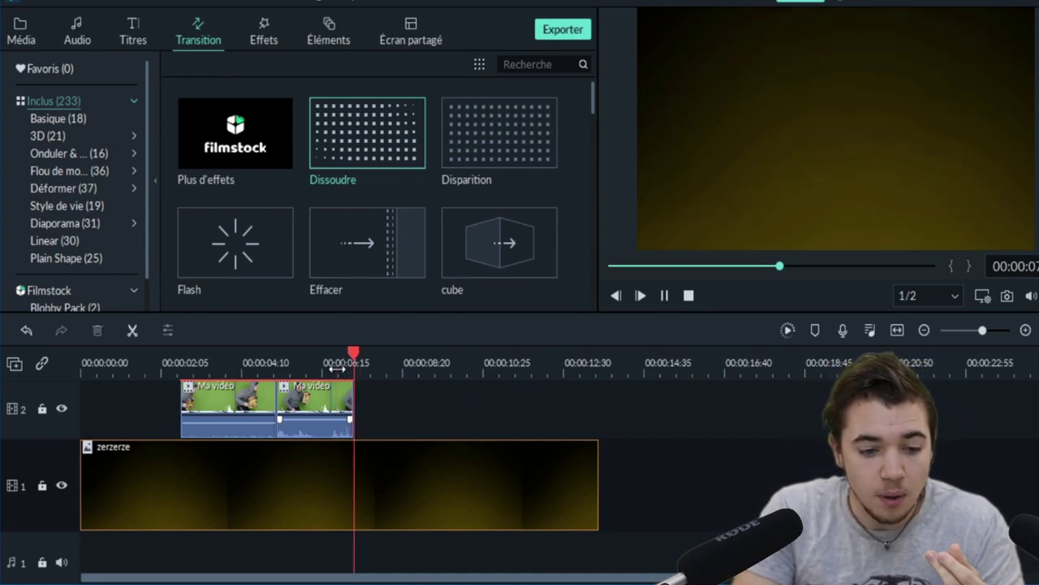
{"action": "key", "text": "space"}
{"action": "left_click_drag", "start_coordinate": [366, 132], "coordinate": [335, 410]}
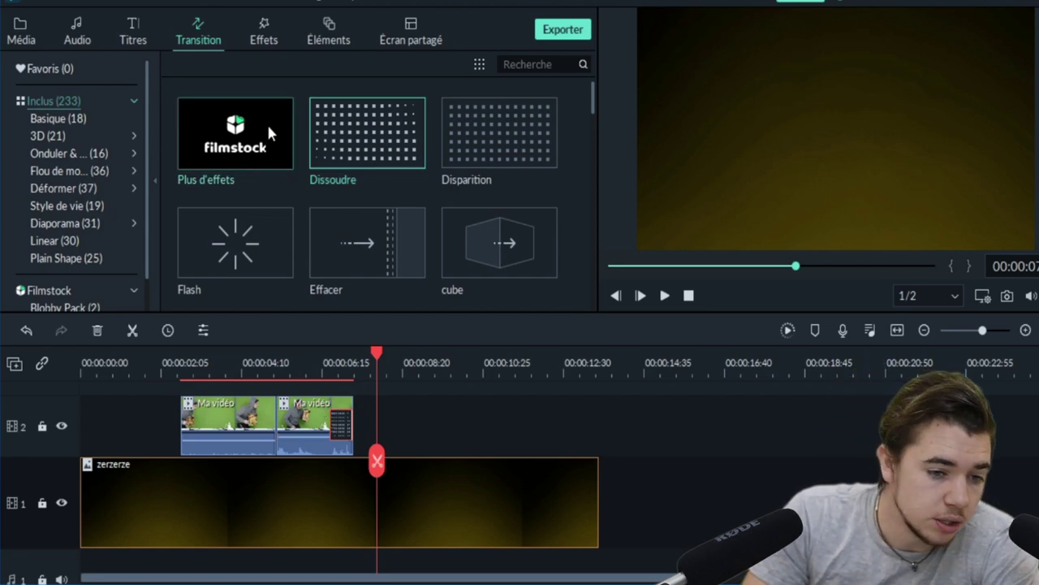
Step: Replace the Dissoudre transition at the end of the second clip with Porte entrecroisée from the Style de vie category and preview it
{"action": "scroll", "coordinate": [267, 125], "scroll_direction": "down", "scroll_amount": 10}
{"action": "left_click", "coordinate": [64, 187]}
{"action": "scroll", "coordinate": [320, 220], "scroll_direction": "down", "scroll_amount": 10}
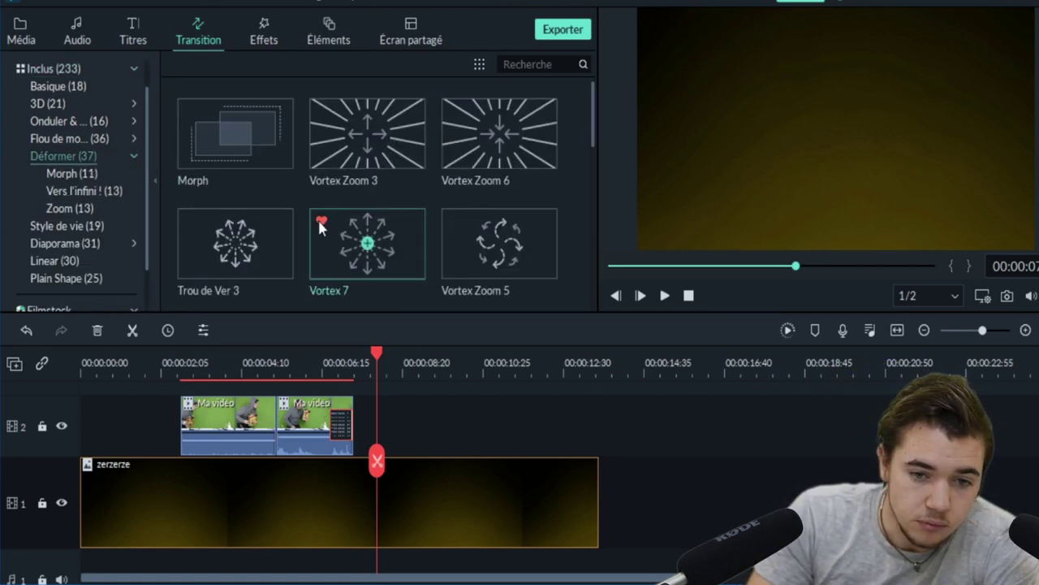
{"action": "left_click", "coordinate": [97, 225]}
{"action": "scroll", "coordinate": [246, 211], "scroll_direction": "down", "scroll_amount": 5}
{"action": "scroll", "coordinate": [246, 211], "scroll_direction": "up", "scroll_amount": 3}
{"action": "scroll", "coordinate": [245, 211], "scroll_direction": "down", "scroll_amount": 3}
{"action": "mouse_move", "coordinate": [499, 127]}
{"action": "left_mouse_down"}
{"action": "mouse_move", "coordinate": [365, 402]}
{"action": "mouse_move", "coordinate": [284, 441]}
{"action": "mouse_move", "coordinate": [325, 441]}
{"action": "left_mouse_up"}
{"action": "left_click", "coordinate": [311, 369]}
{"action": "key", "text": "space"}
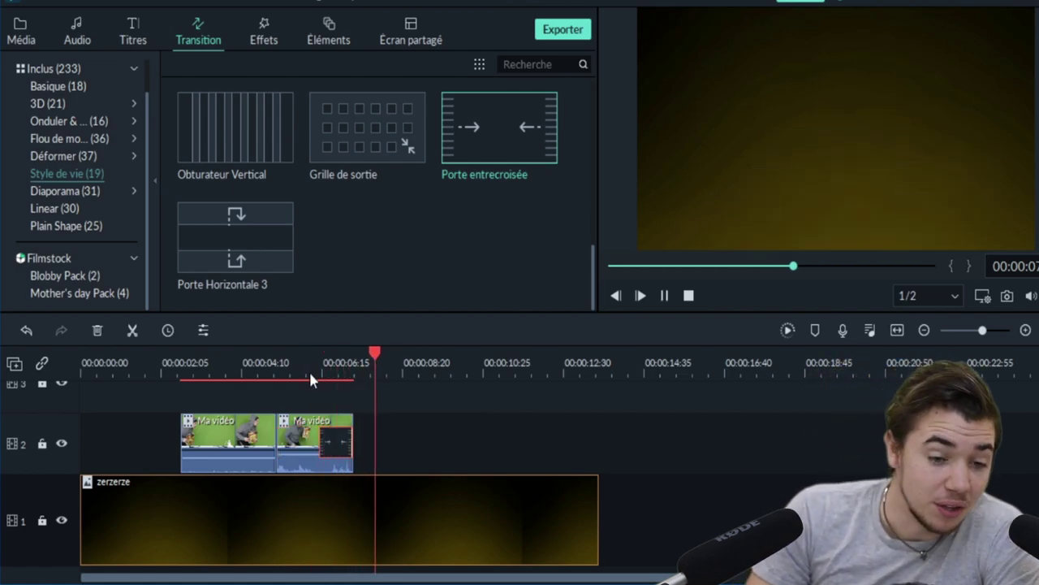
{"action": "key", "text": "space"}
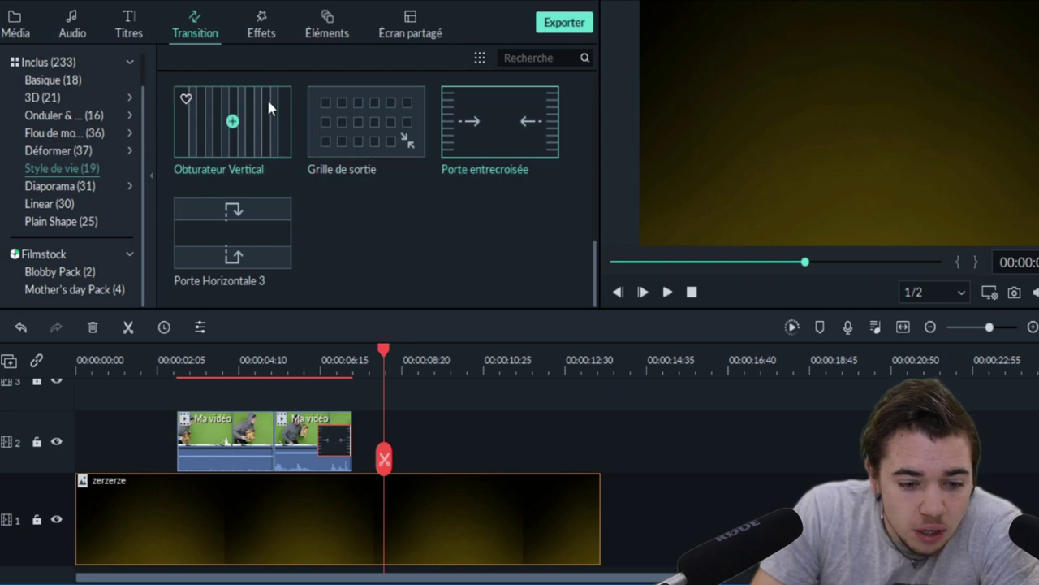
Step: Place the Chasse d'eau filter from Faux film on track 3 above the Ma vidéo clips and play the result
{"action": "left_click", "coordinate": [262, 33]}
{"action": "left_click_drag", "start_coordinate": [366, 128], "coordinate": [196, 455]}
{"action": "left_click", "coordinate": [222, 366]}
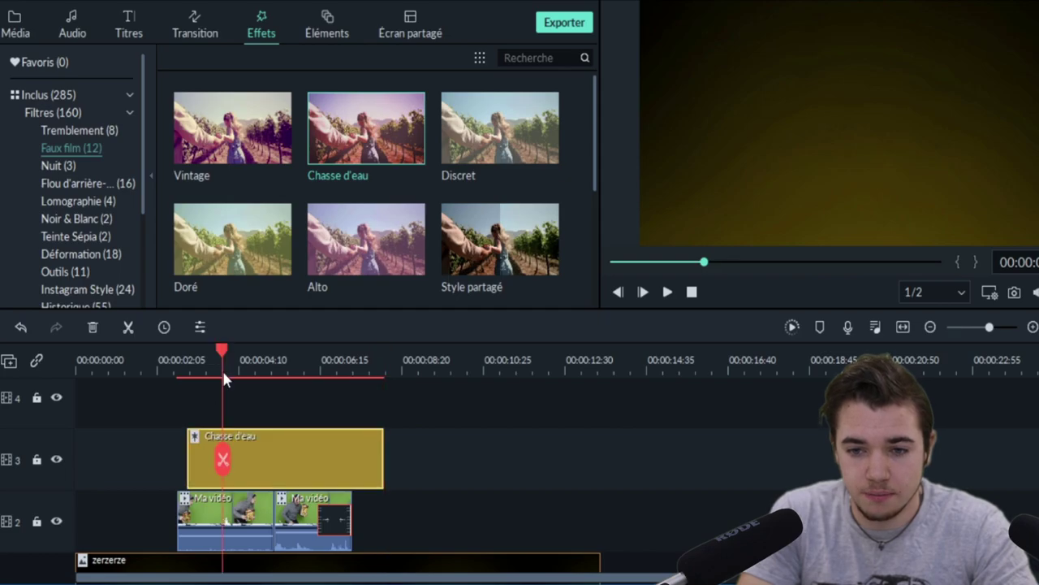
{"action": "key", "text": "space"}
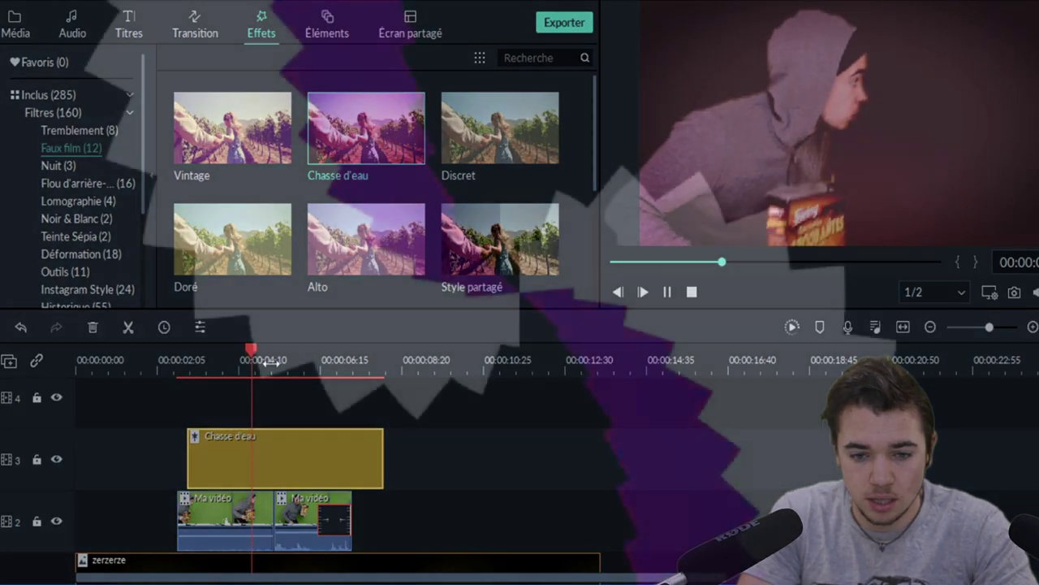